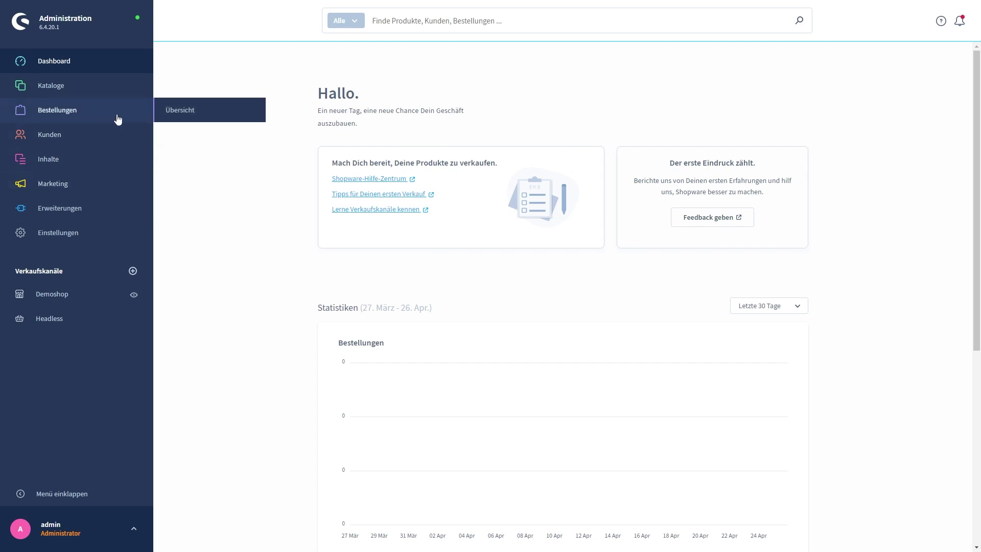
Open the Kategorien overview of the catalogue.
left_click(82, 91)
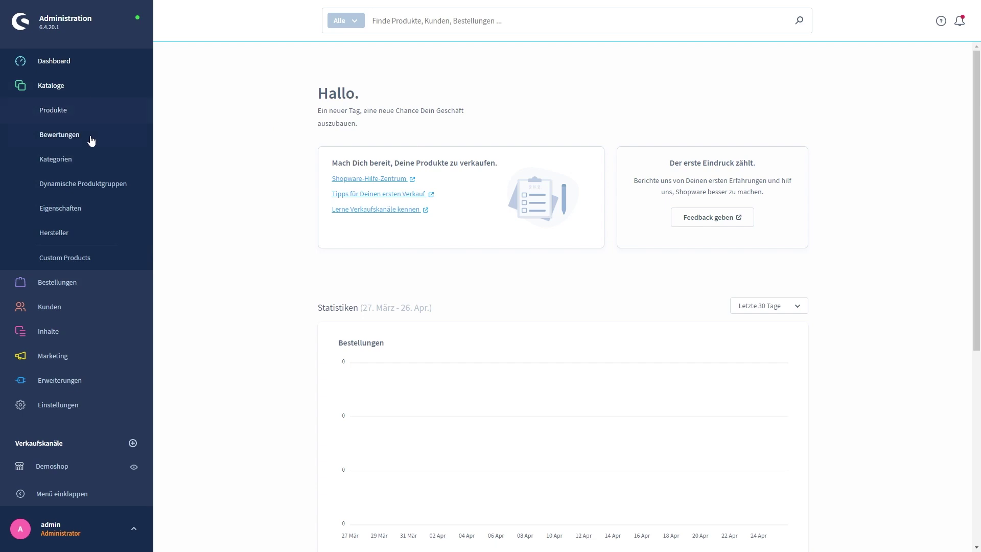
left_click(68, 162)
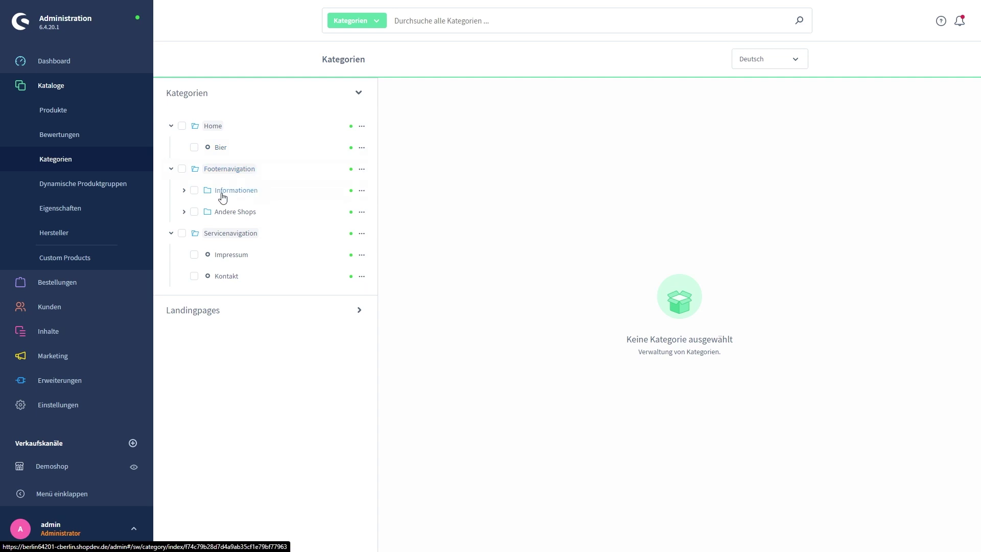
Examine the subcategories of Informationen, Andere Shops and Servicenavigation, and how the navigation appears in the storefront.
left_click(184, 191)
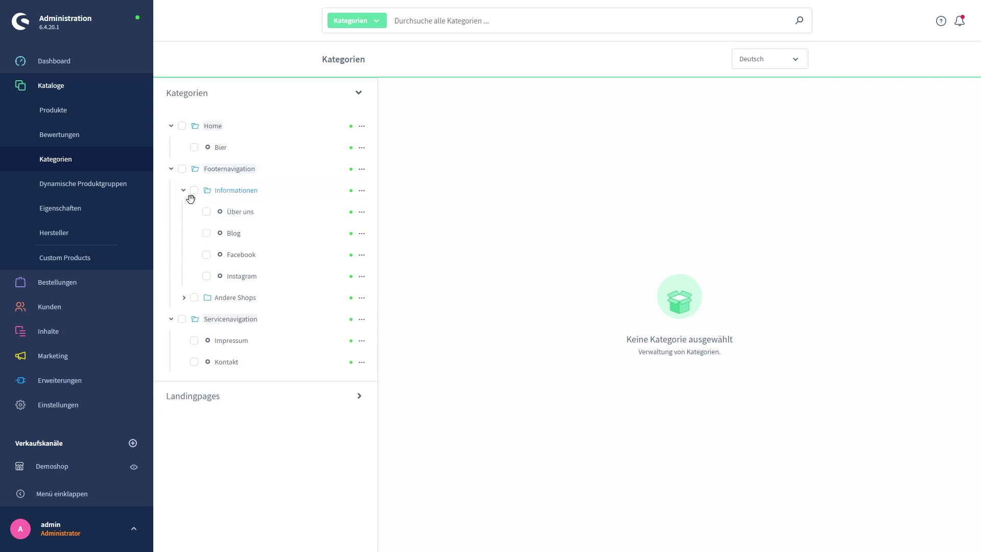
left_click(184, 298)
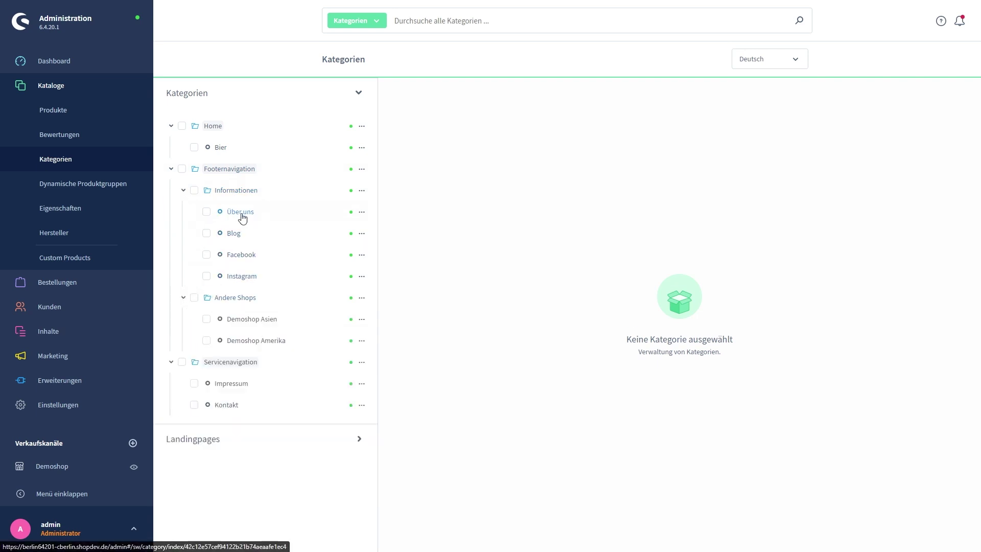
left_click(184, 191)
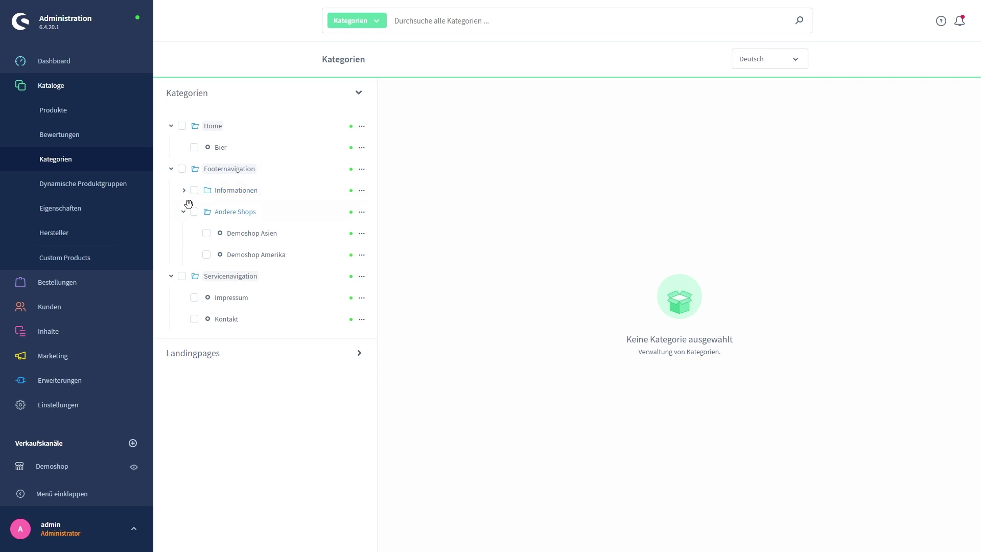
left_click(185, 212)
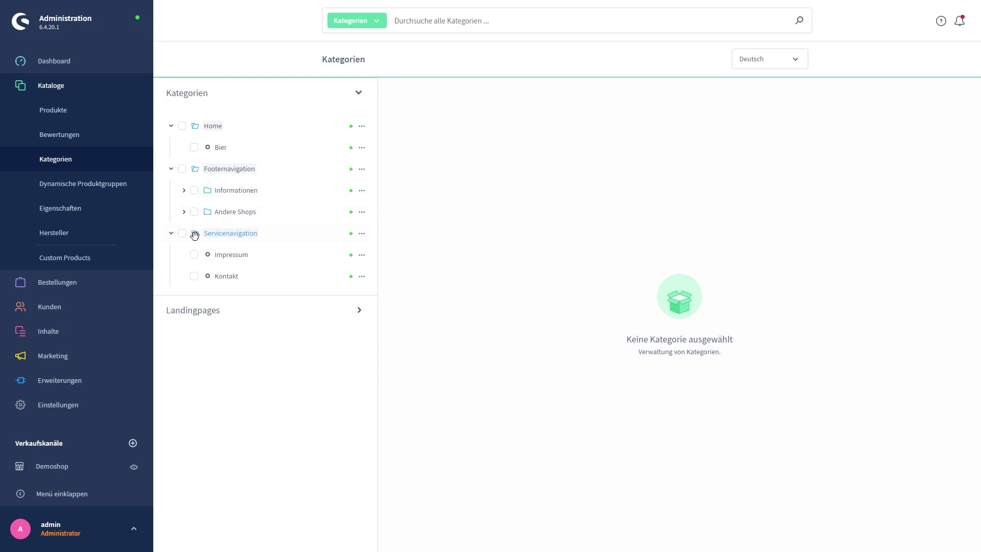
left_click(169, 236)
left_click(170, 236)
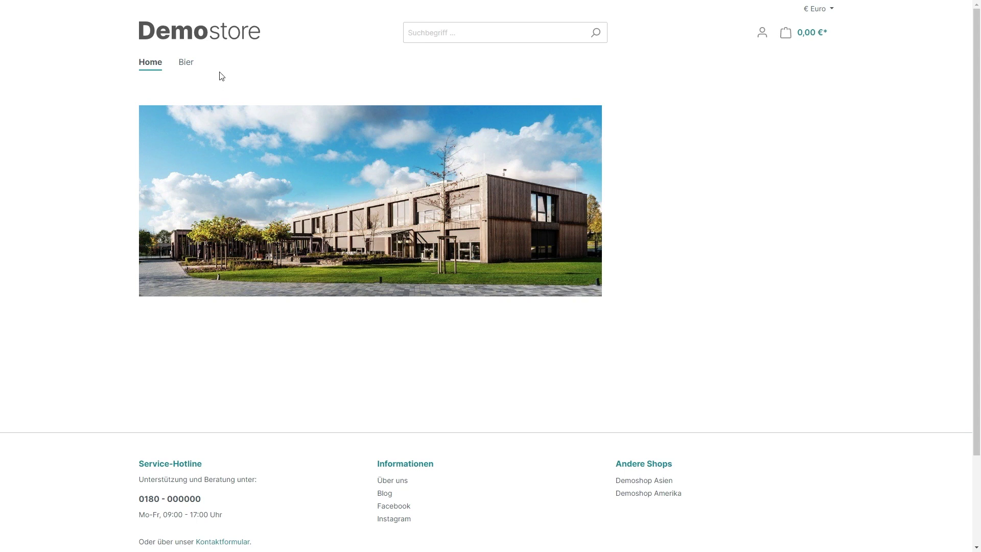
scroll(194, 225, "down", 3)
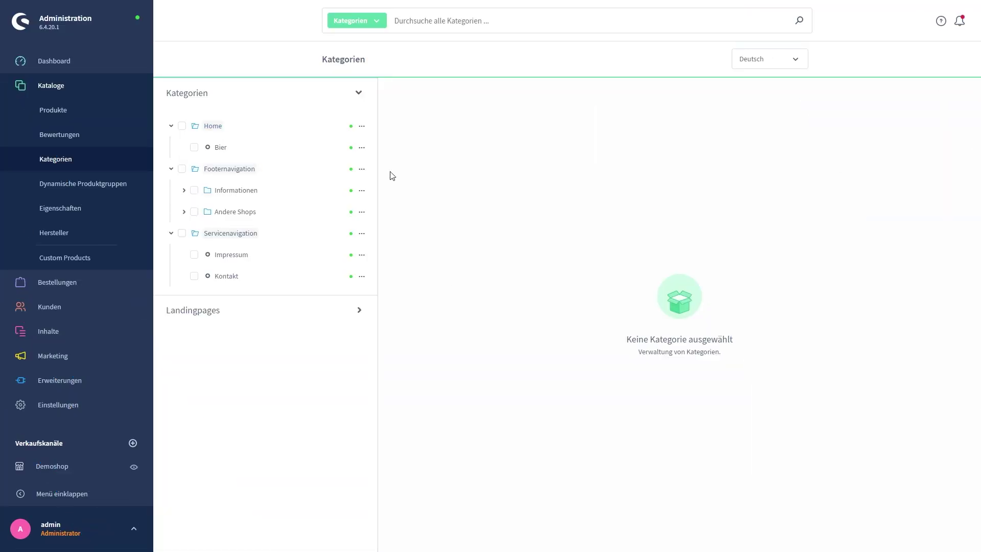
Create a new subcategory named Wein under the Home category.
left_click(366, 129)
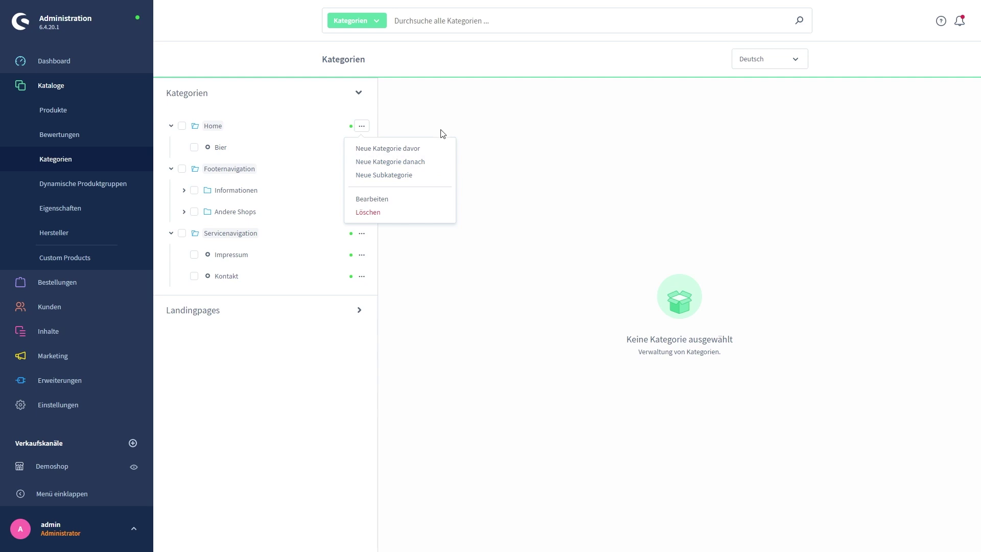
left_click(453, 119)
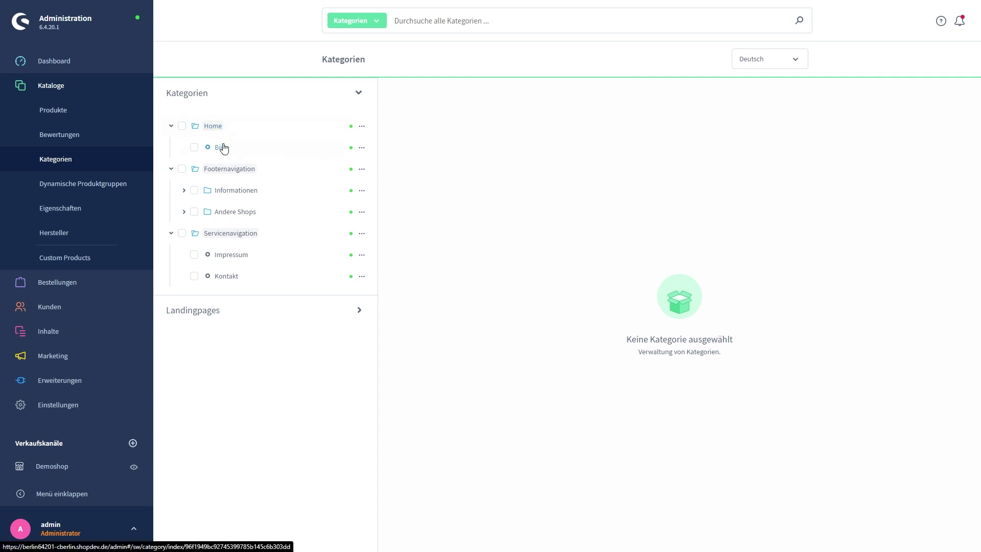
left_click(363, 127)
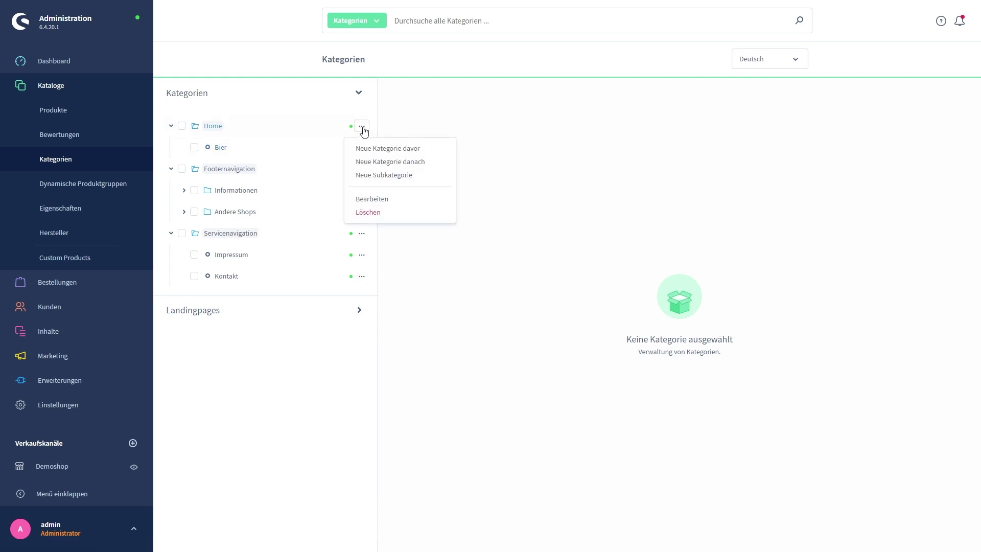
left_click(392, 176)
type("Wein")
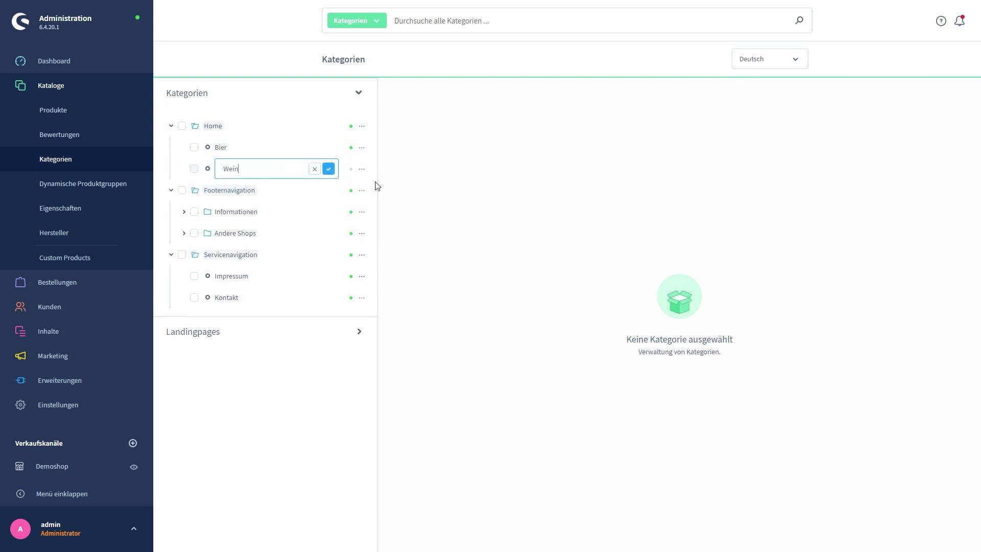
left_click(329, 168)
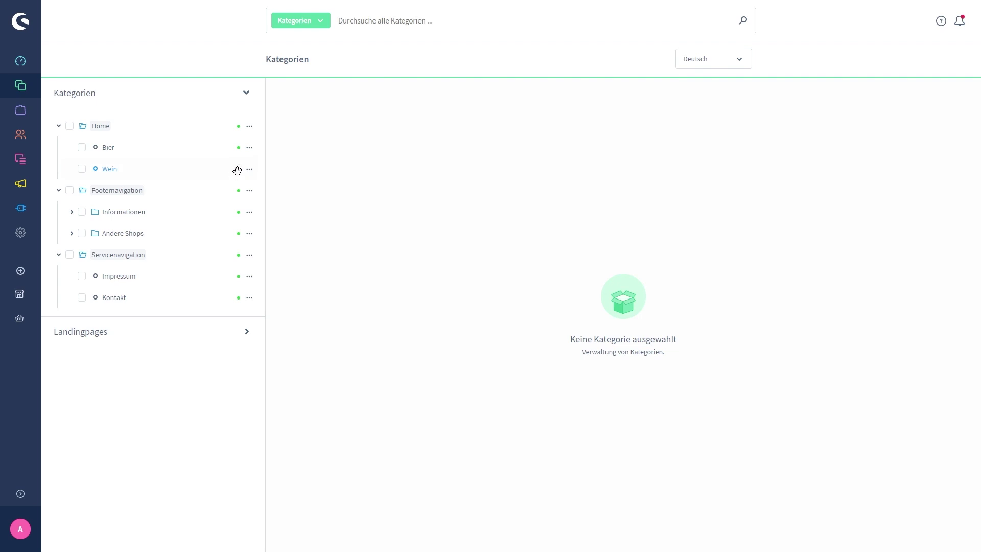
Open the Wein category for editing and set it to active.
left_click(131, 170)
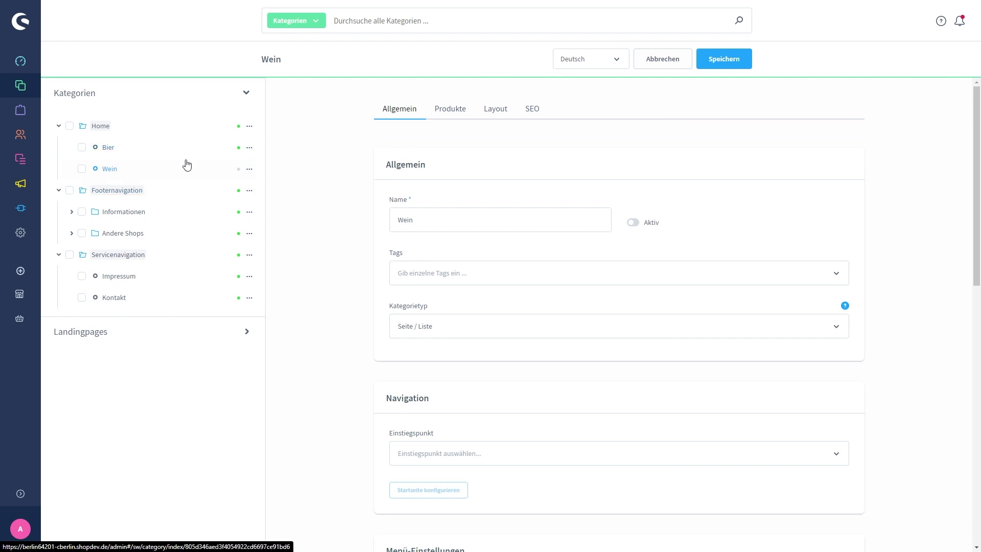
left_click(633, 222)
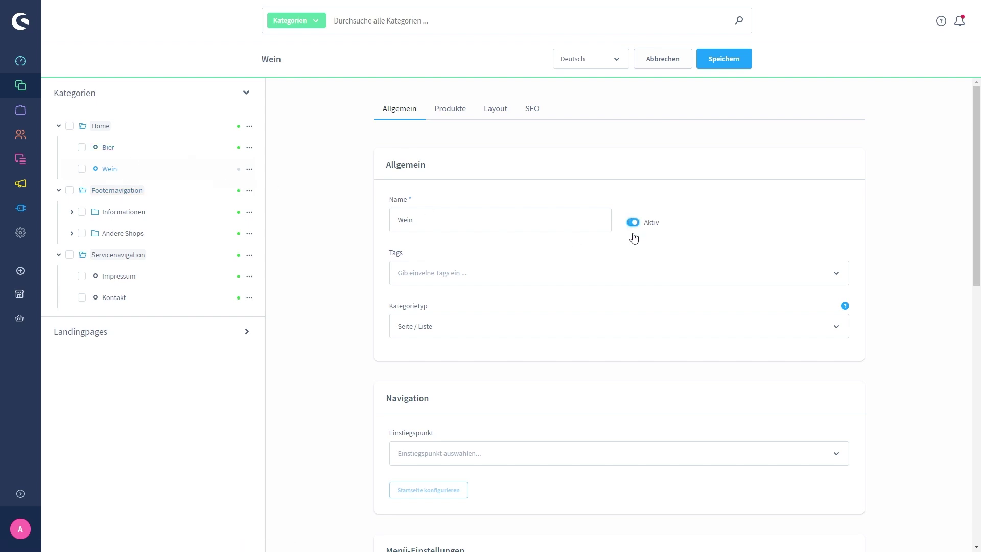
left_click(422, 209)
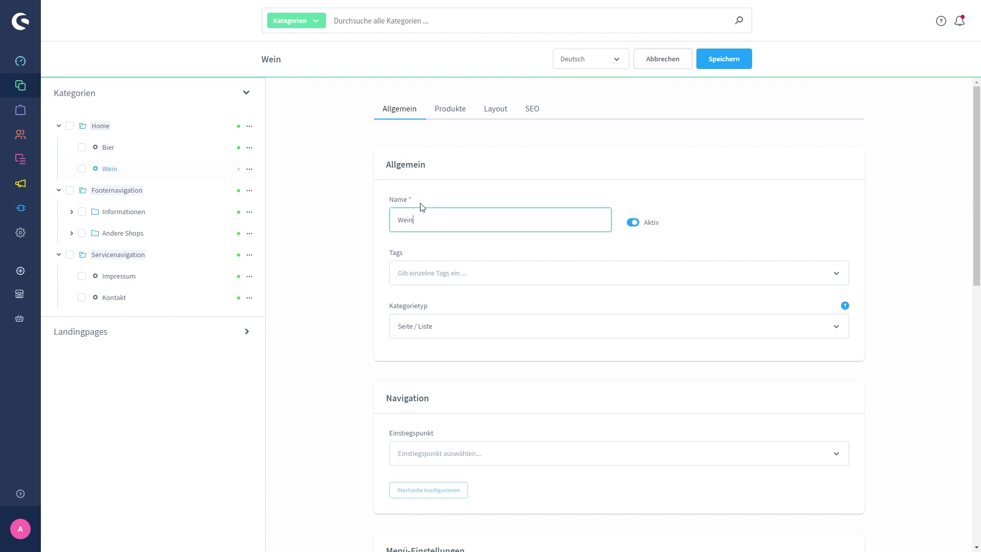
left_click(374, 191)
scroll(374, 194, "down", 1)
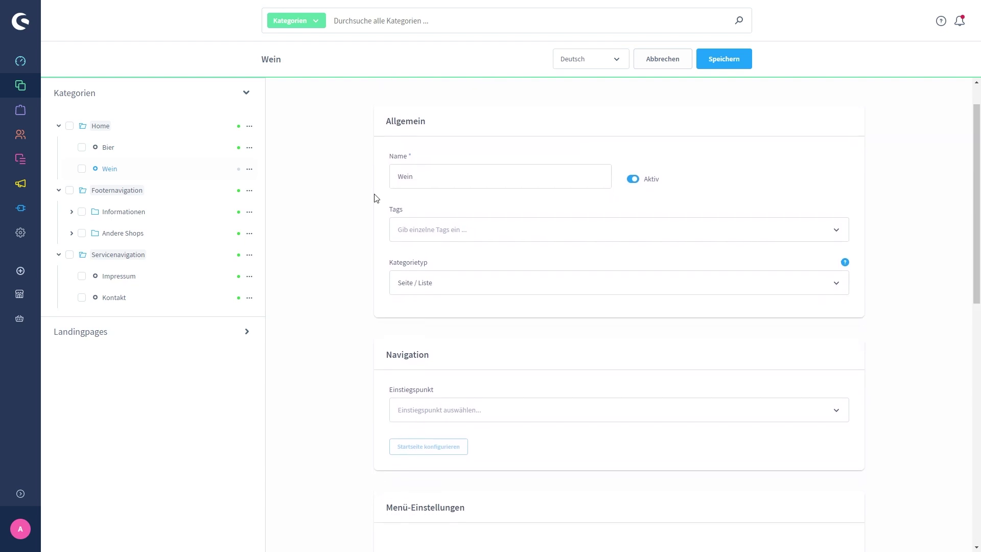
scroll(412, 208, "up", 1)
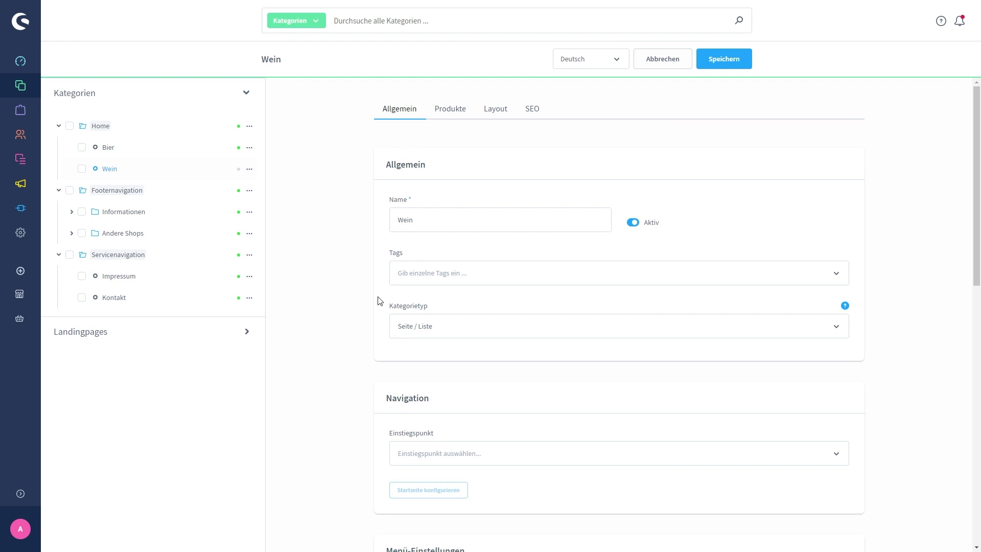
Examine the available category types and navigation entry points for the Wein category without changing them.
left_click(424, 323)
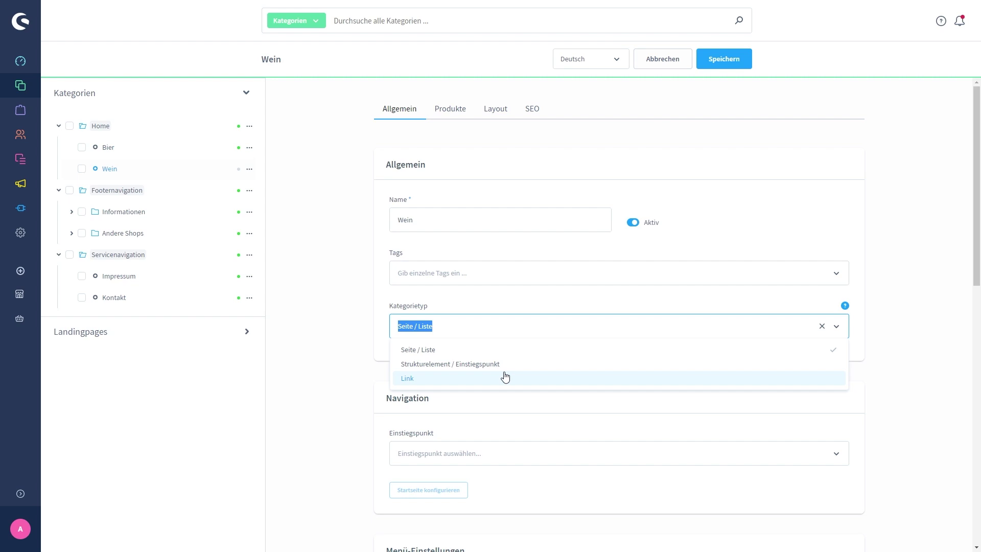
left_click(385, 312)
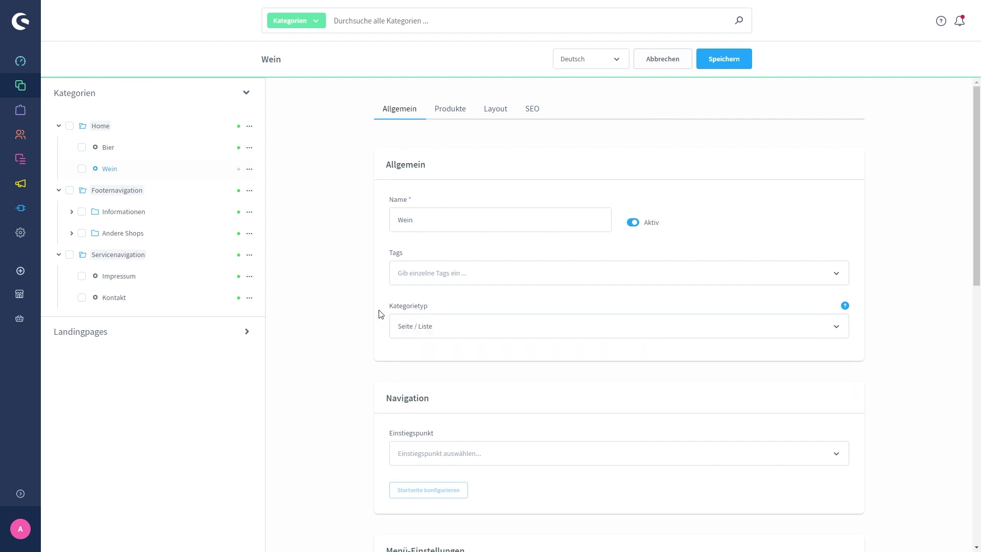
scroll(360, 293, "down", 1)
scroll(361, 293, "up", 1)
scroll(372, 312, "down", 1)
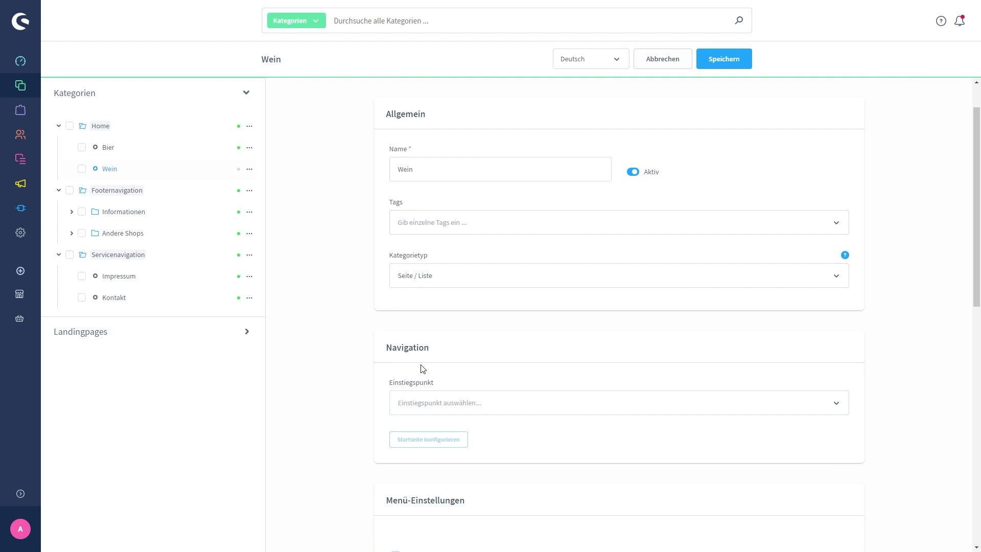
left_click(469, 402)
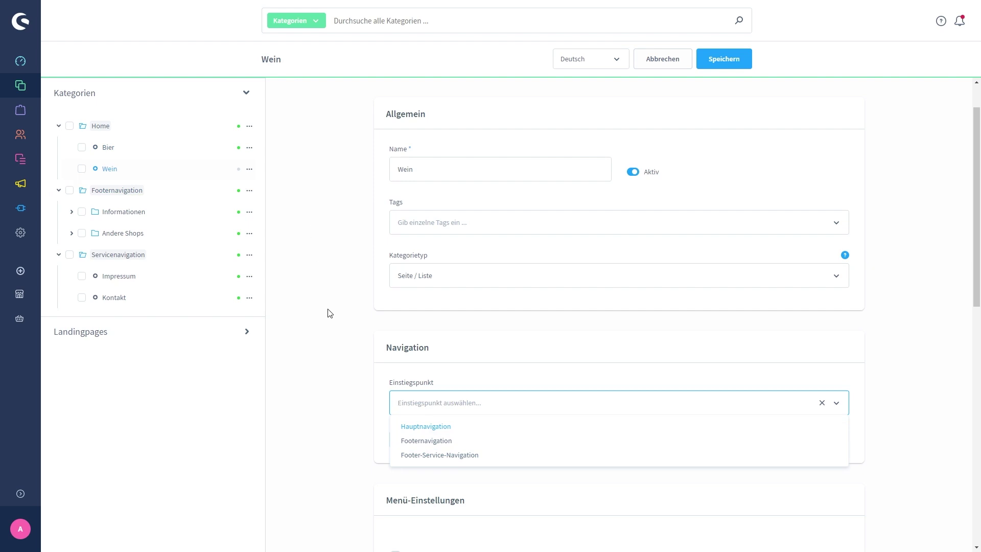
left_click(335, 330)
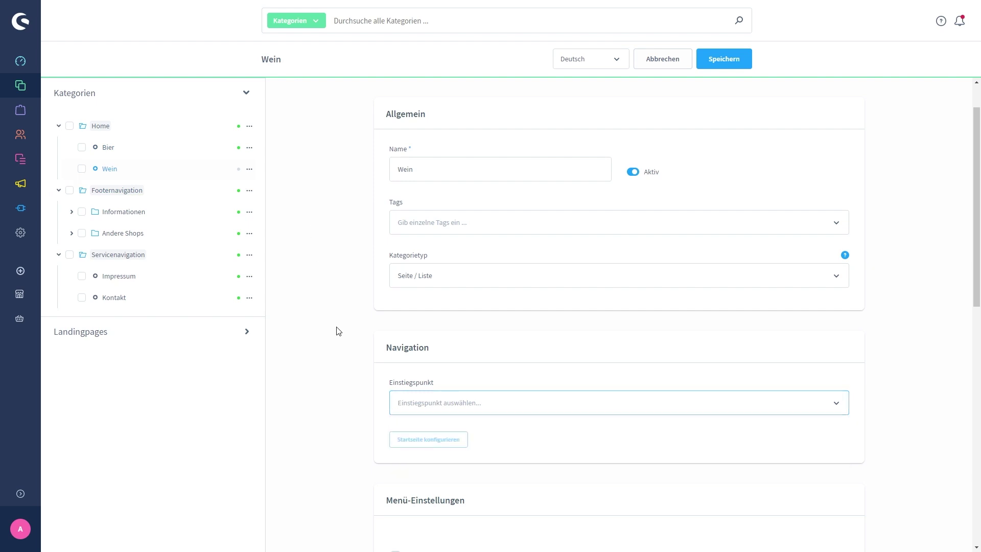
Examine the Wein category's menu settings, description field and additional fields.
scroll(338, 329, "down", 2)
scroll(341, 329, "down", 6)
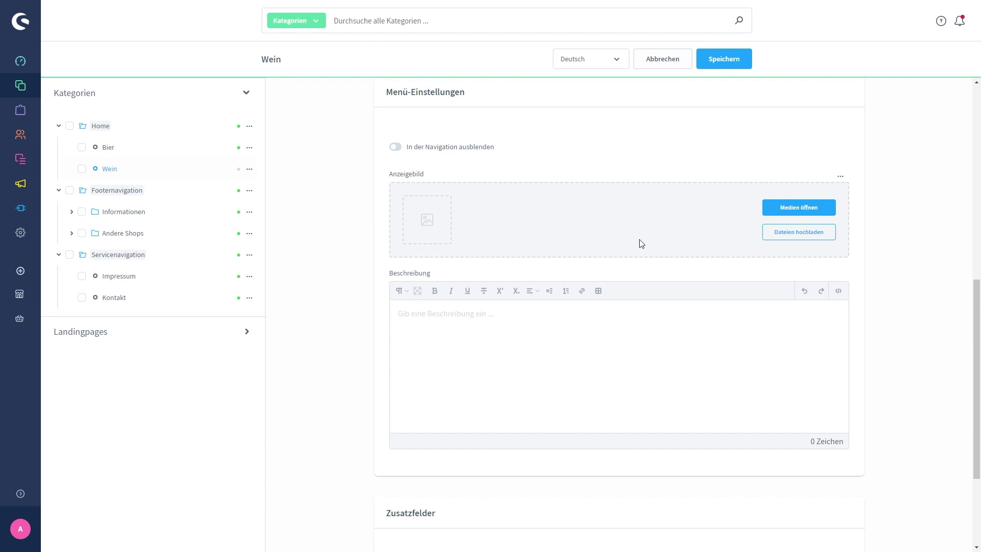
left_click(516, 321)
scroll(356, 282, "down", 3)
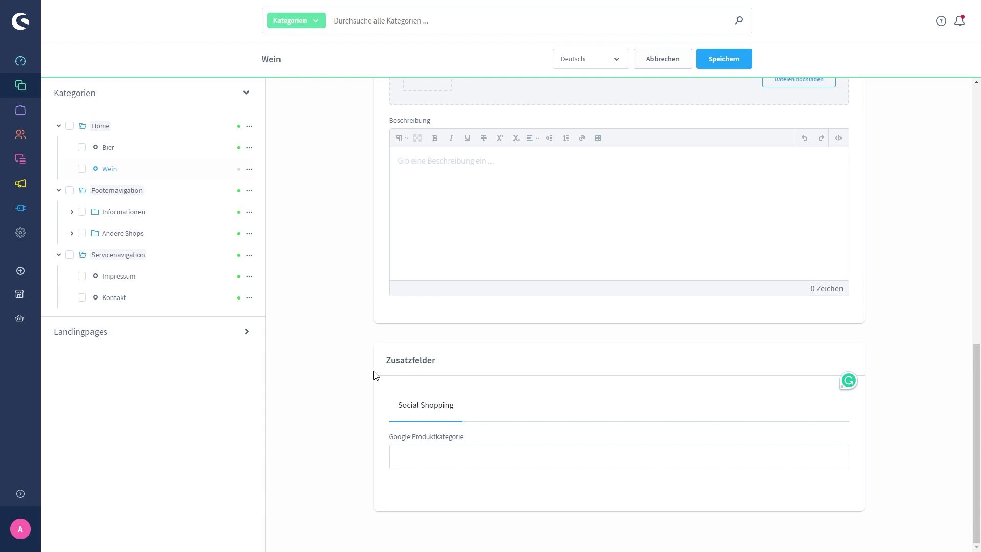
scroll(371, 399, "up", 15)
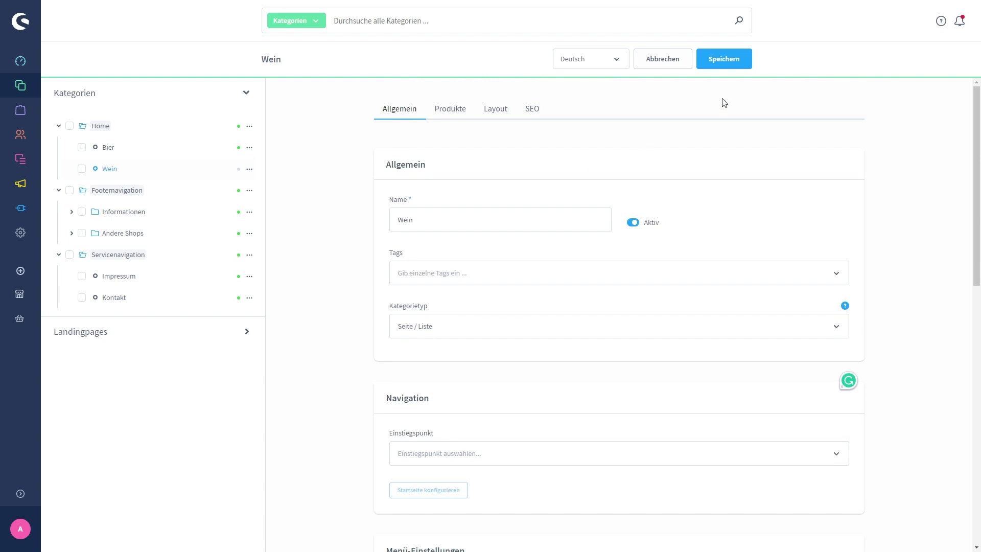
Save the Wein category and open its product assignment.
left_click(729, 65)
left_click(445, 109)
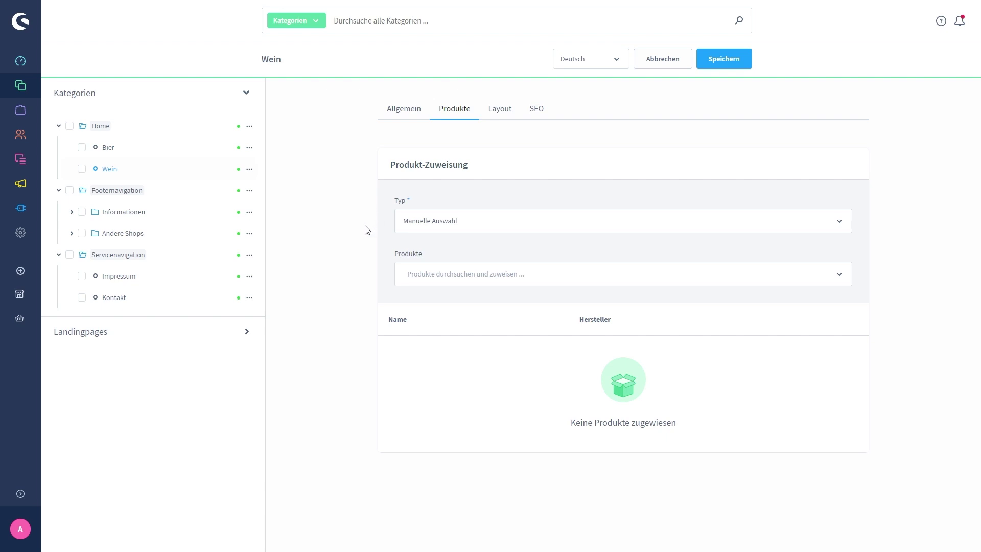
Set the product assignment type to Dynamische Produktgruppe and try to open the dynamic product groups overview.
left_click(431, 221)
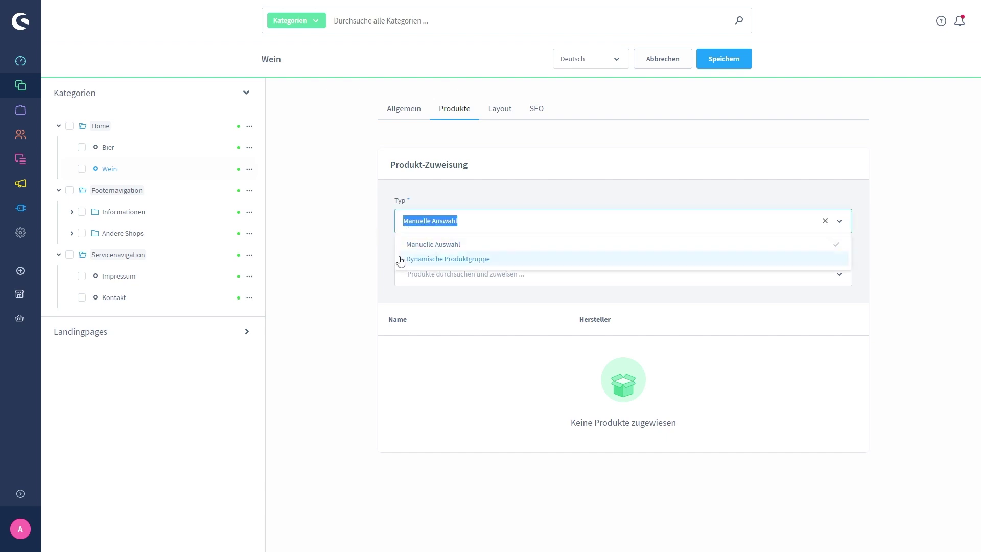
left_click(436, 260)
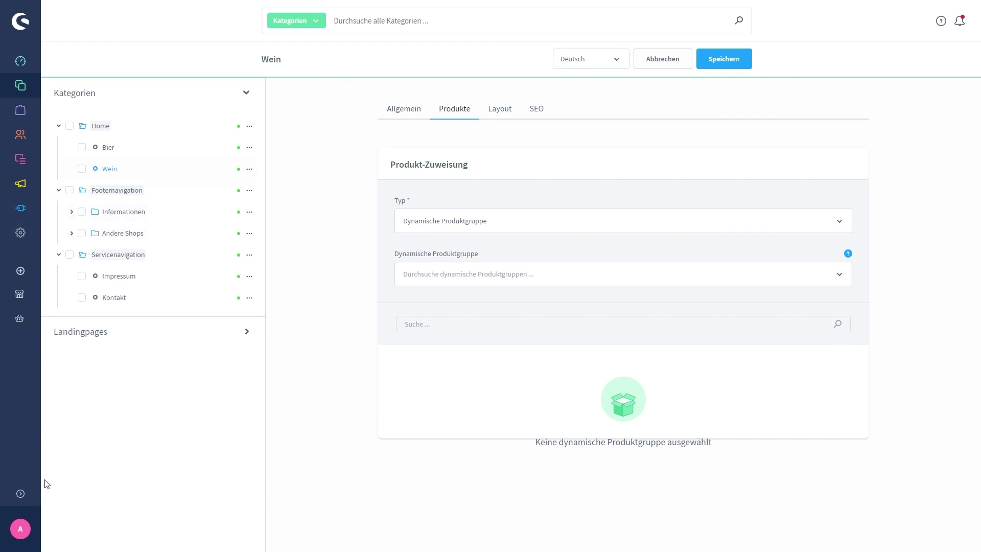
left_click(21, 494)
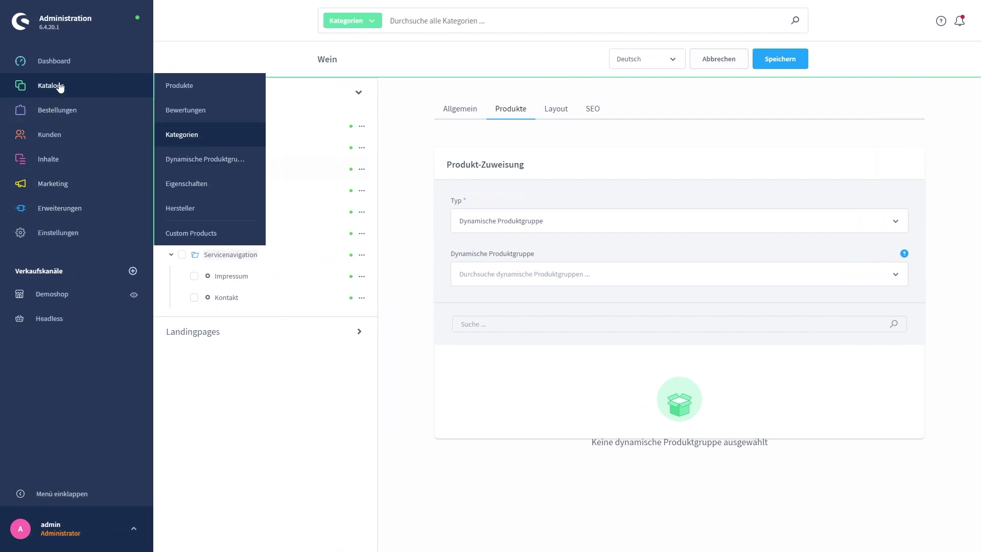
left_click(60, 88)
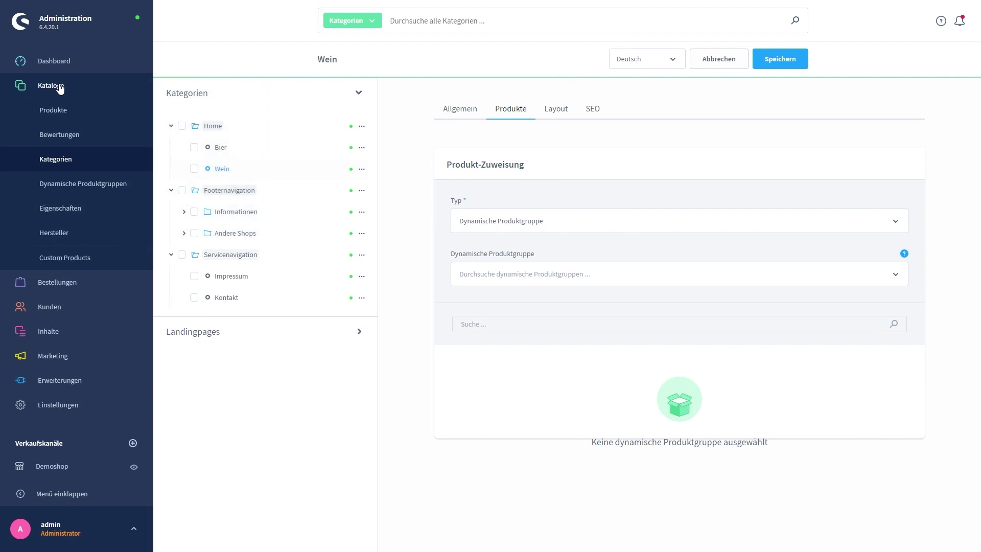
left_click(87, 185)
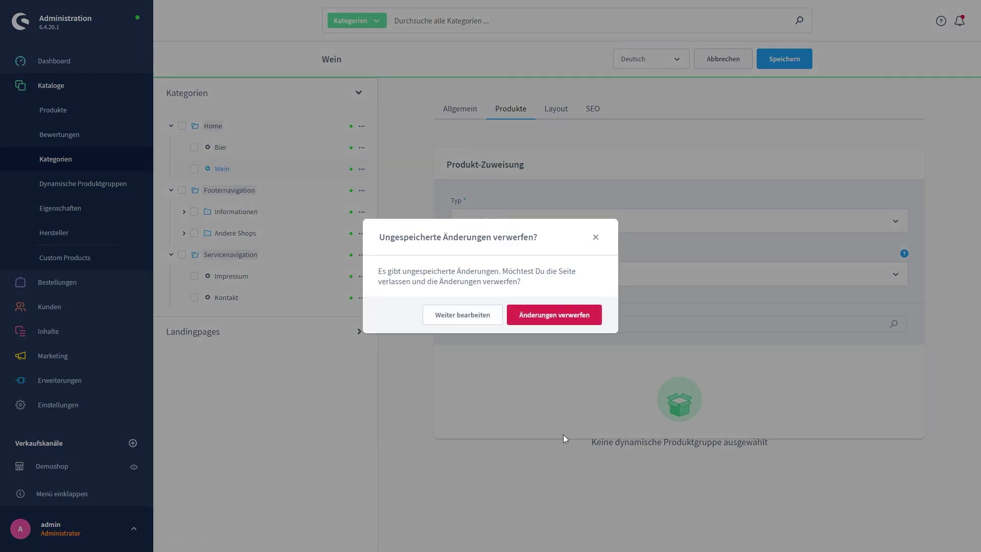
left_click(594, 238)
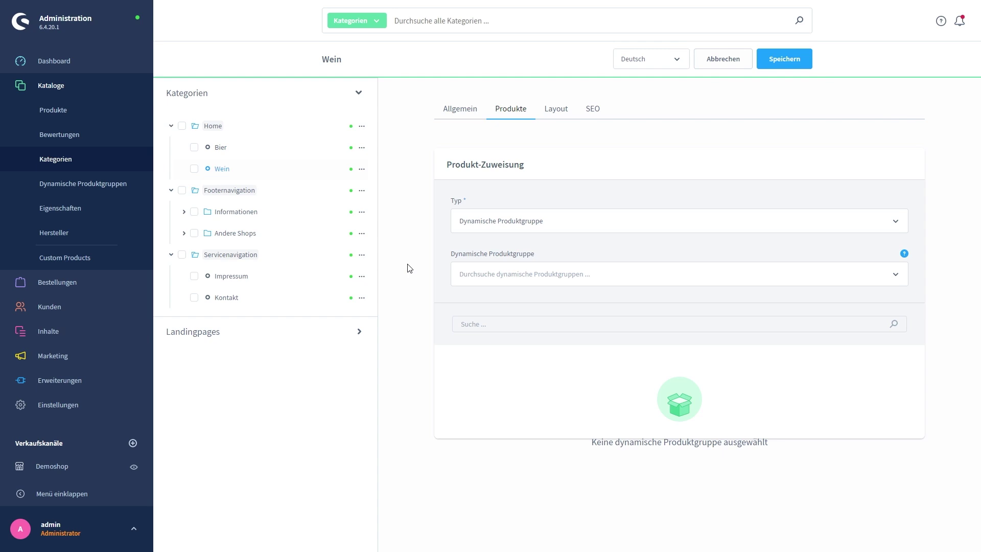
Assign the products Weißwein and Rotwein to the Wein category through Manuelle Auswahl and save the category.
left_click(465, 221)
left_click(480, 244)
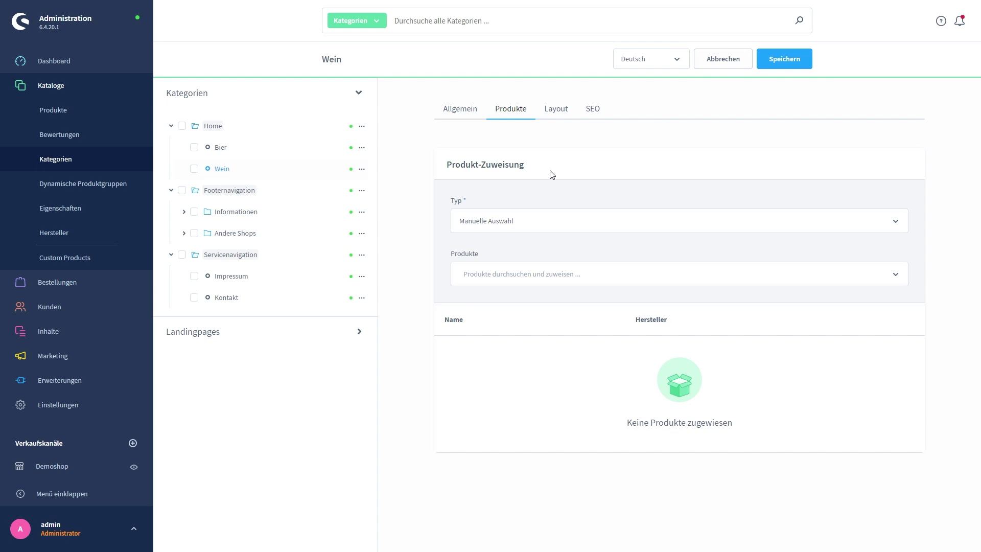
left_click(572, 270)
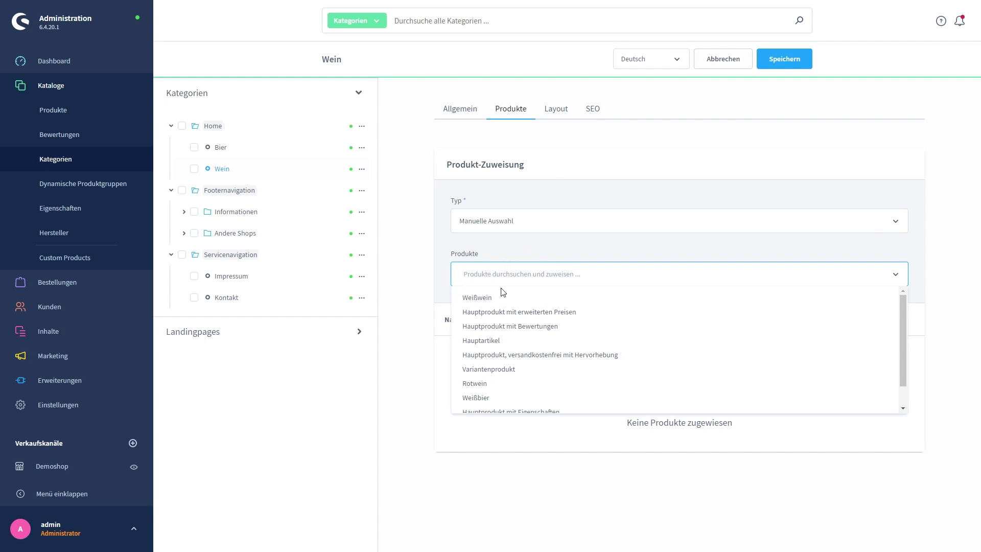
left_click(497, 301)
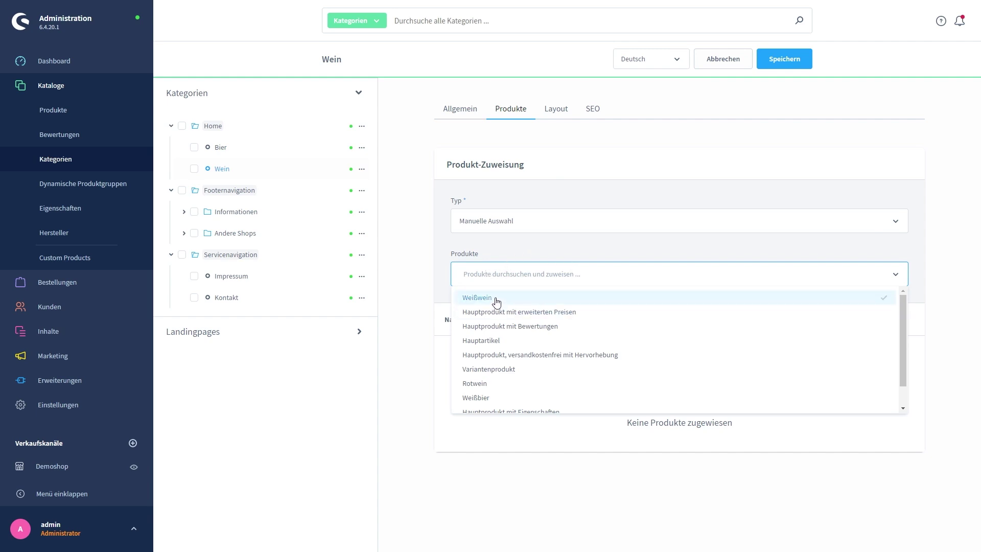
left_click(493, 387)
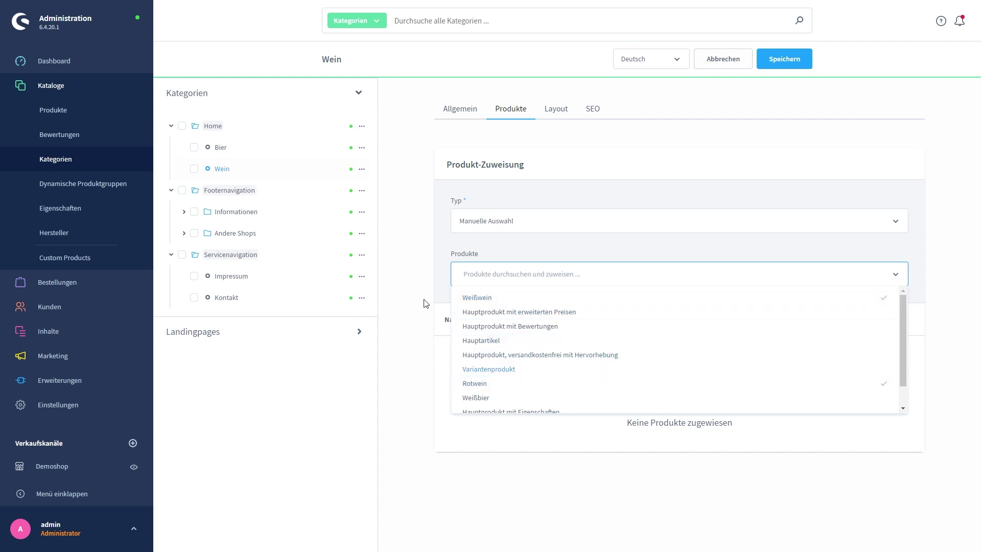
left_click(416, 273)
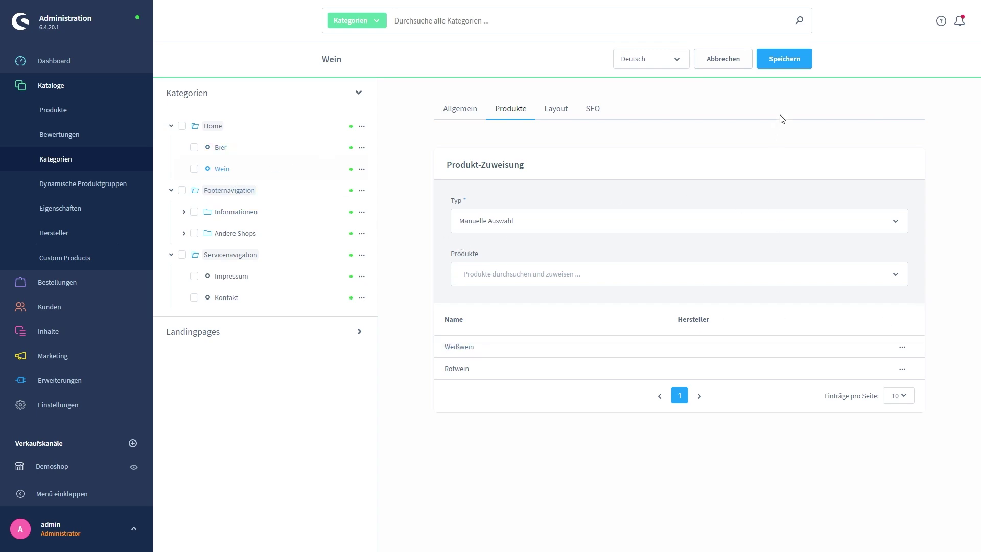
left_click(785, 60)
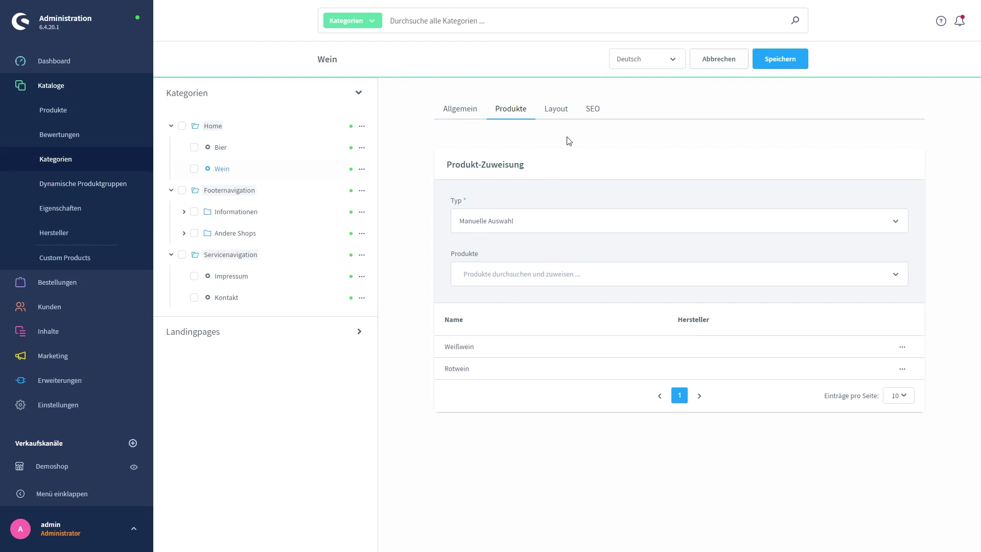
Open the Wein category's layout settings and examine its Layout-Zuweisung.
left_click(561, 116)
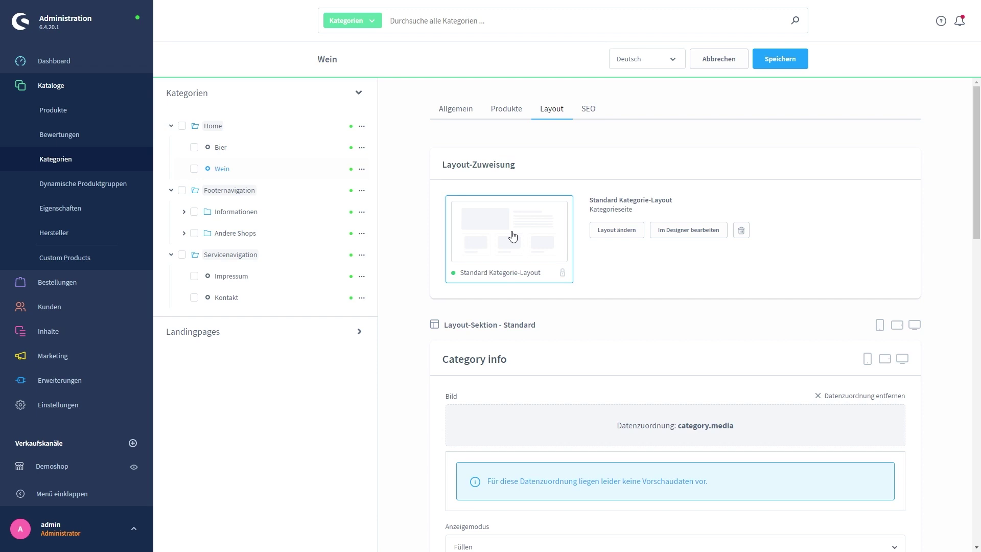
left_click_drag(475, 197, 526, 256)
mouse_move(68, 336)
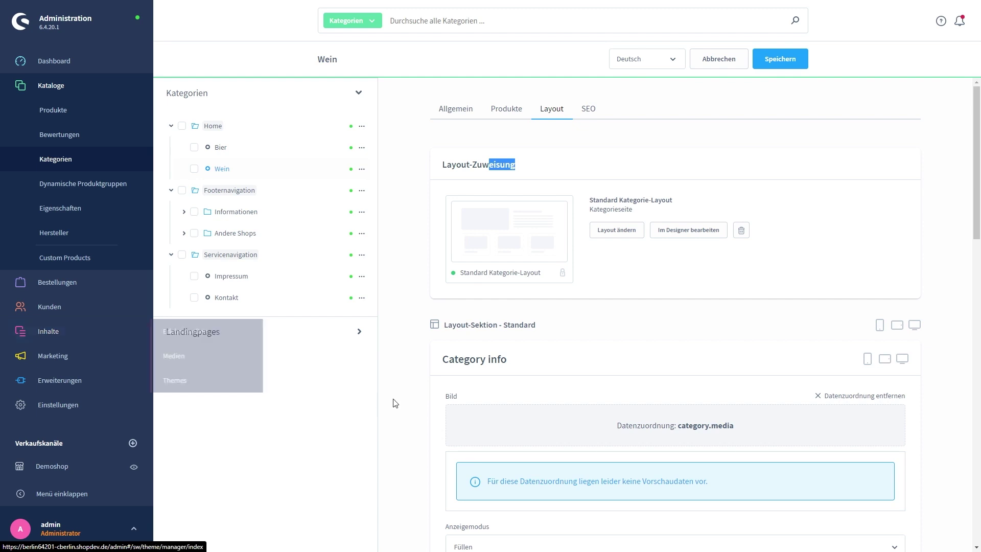
left_click(392, 261)
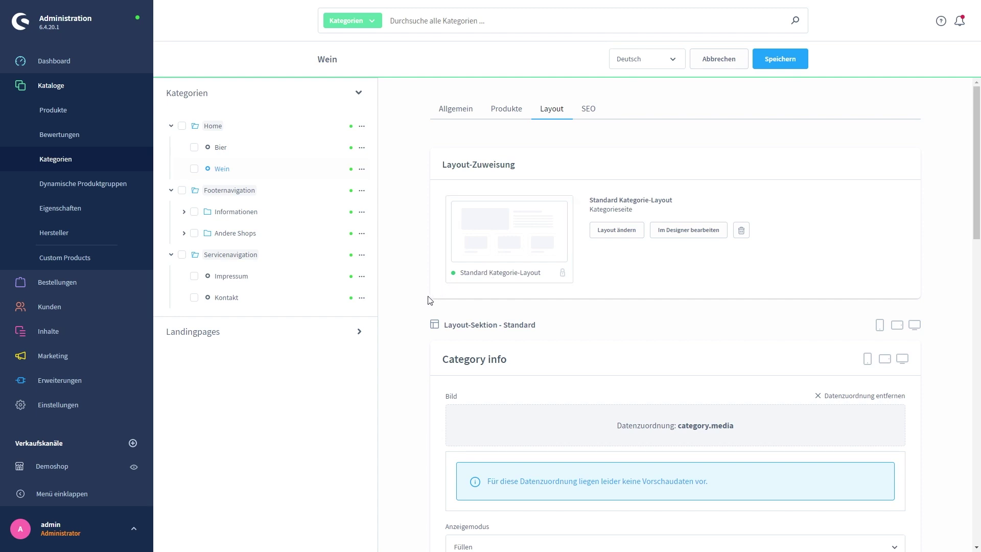
Examine the Category info image settings, including the data mapping, the Anzeigemodus options and the link fields, without changing them.
scroll(423, 298, "down", 2)
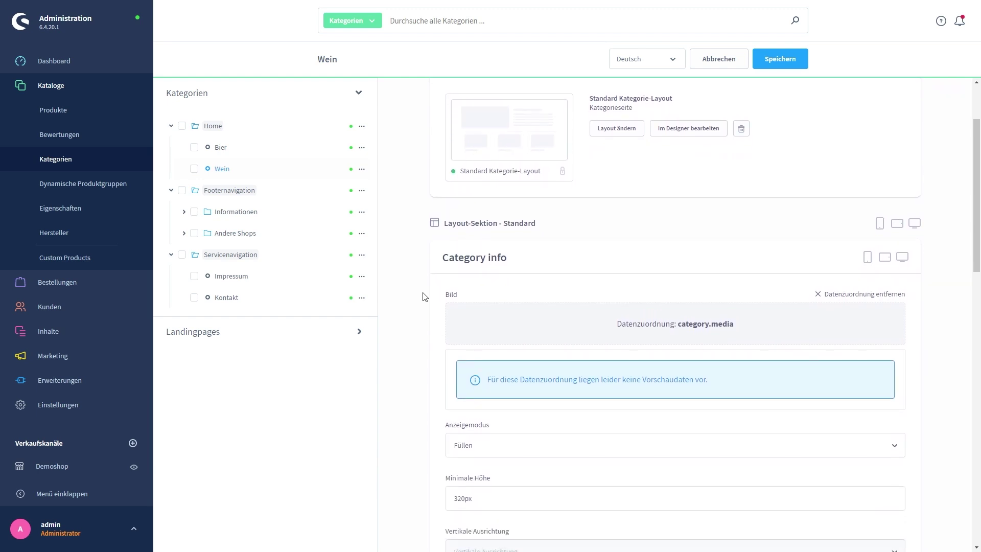
scroll(448, 261, "down", 1)
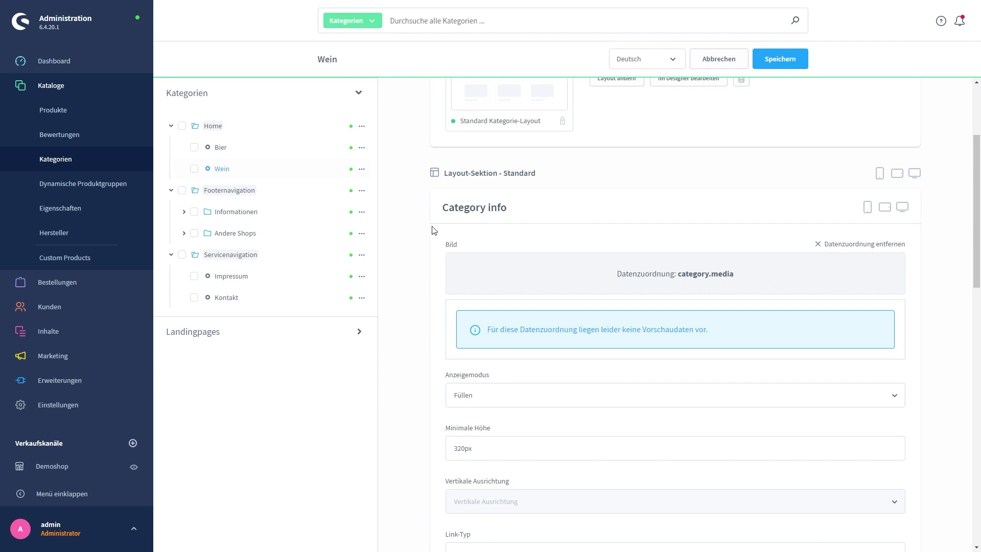
scroll(433, 230, "down", 1)
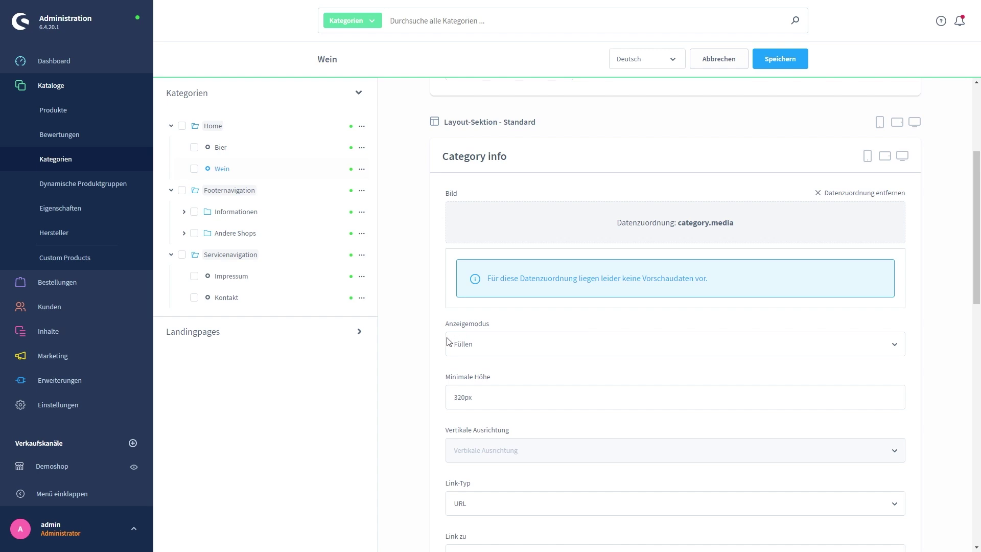
scroll(445, 340, "down", 1)
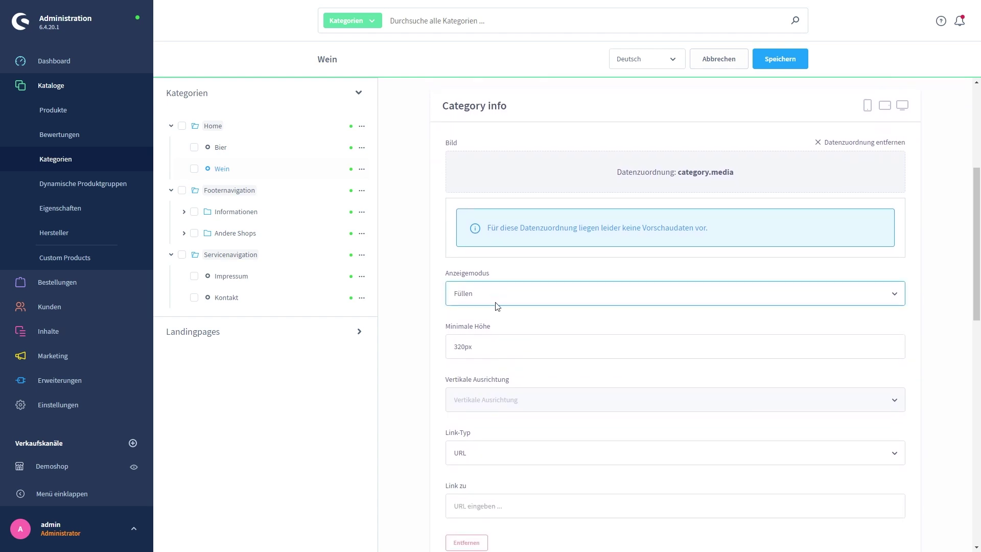
left_click(503, 294)
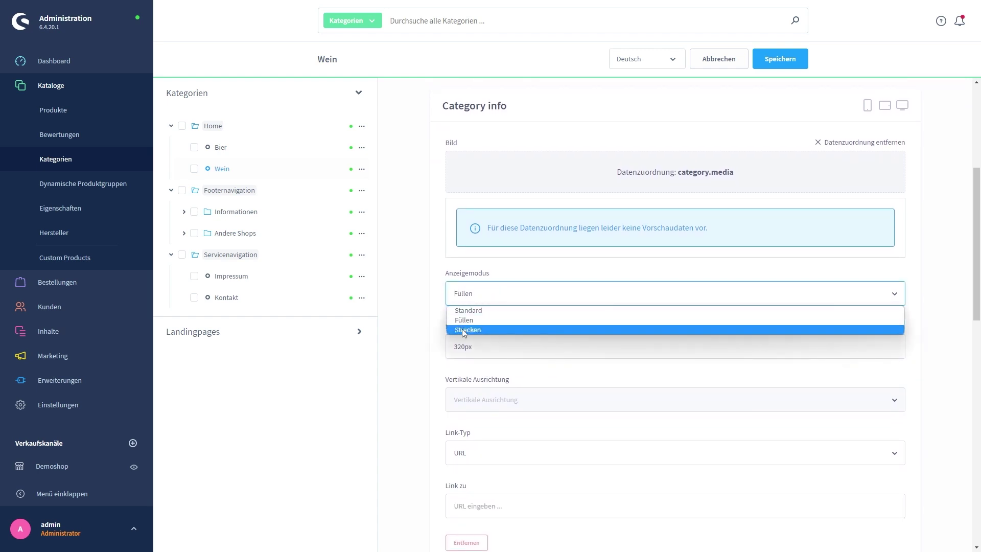
left_click(433, 265)
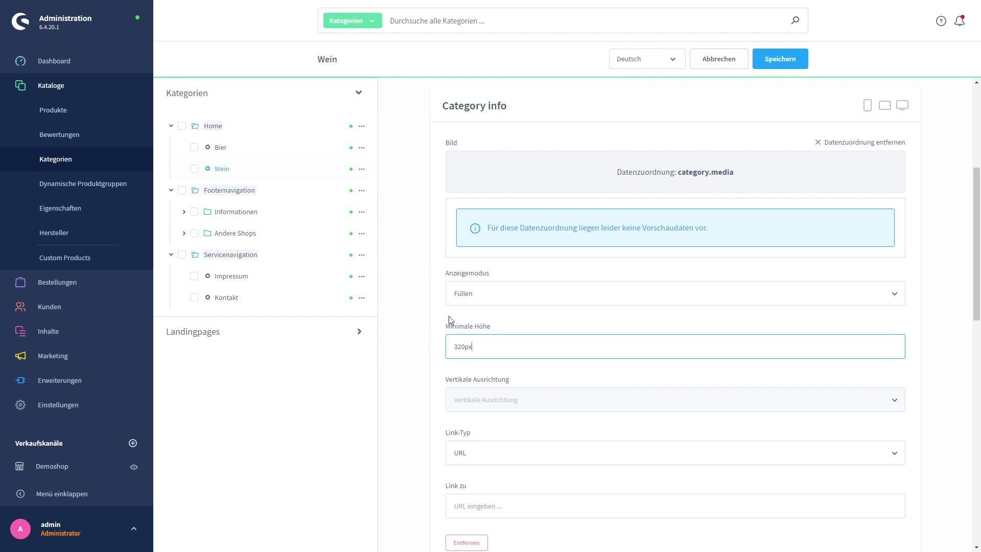
scroll(425, 286, "down", 2)
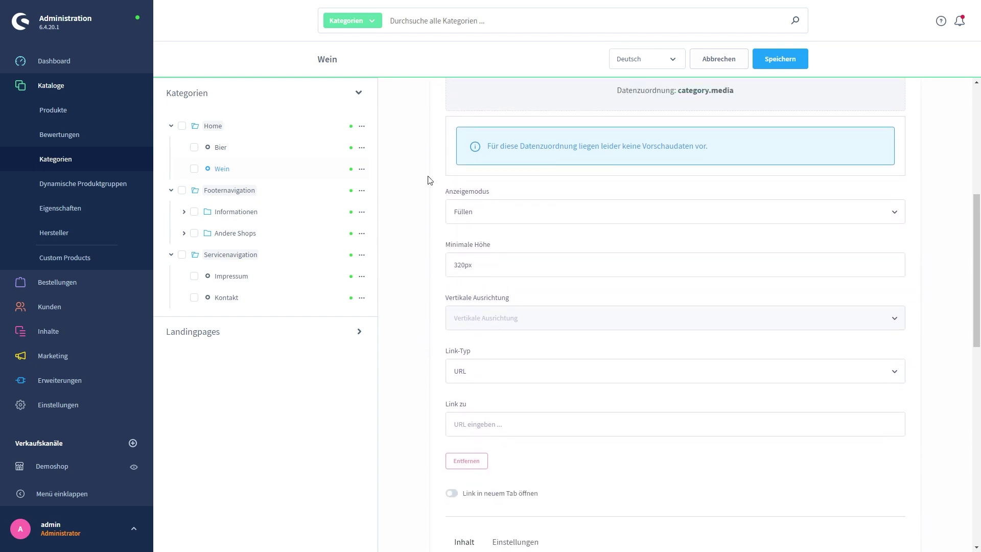
scroll(492, 352, "up", 4)
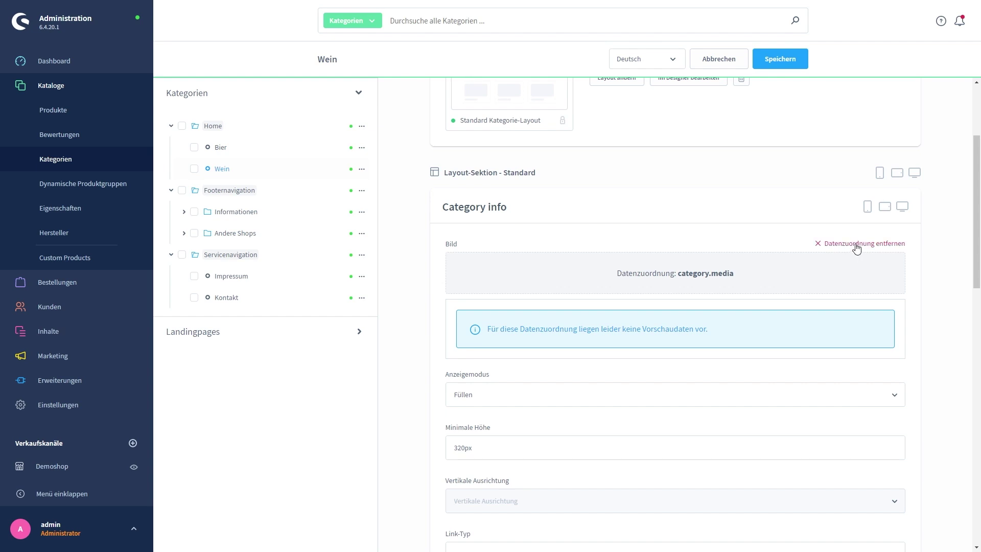
scroll(528, 281, "down", 7)
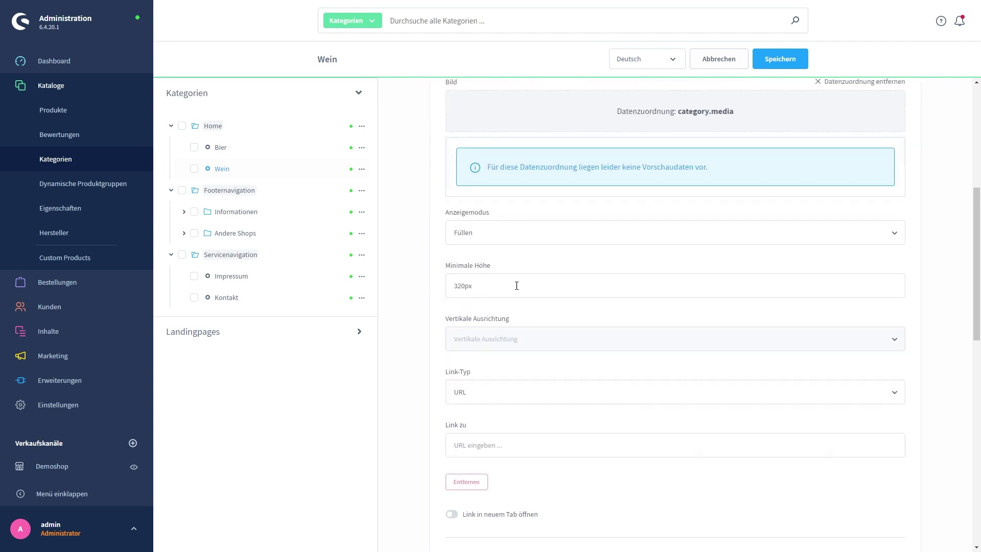
Examine the text mapping, the Filter section and the Category listing's available Layout-Typ options without changing them.
scroll(456, 272, "down", 3)
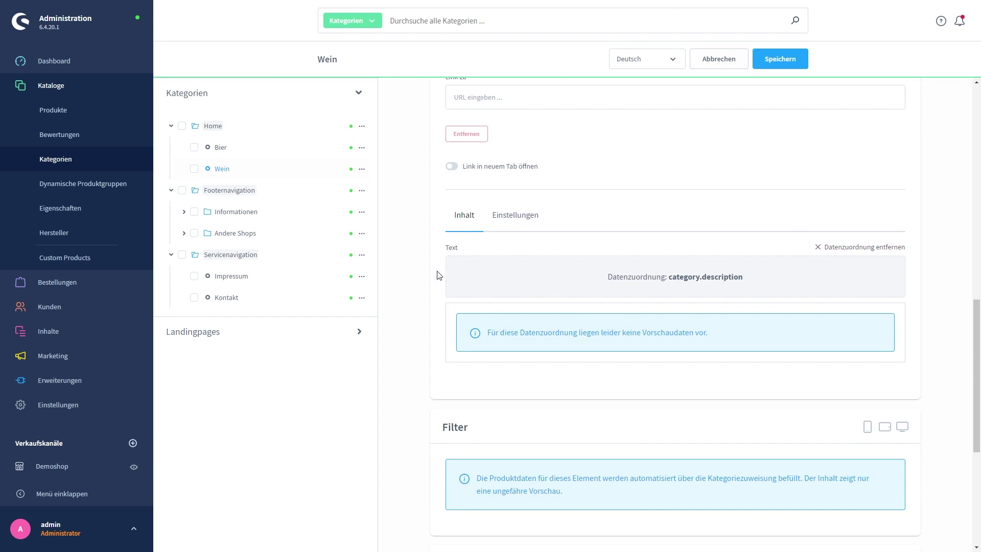
scroll(419, 259, "down", 5)
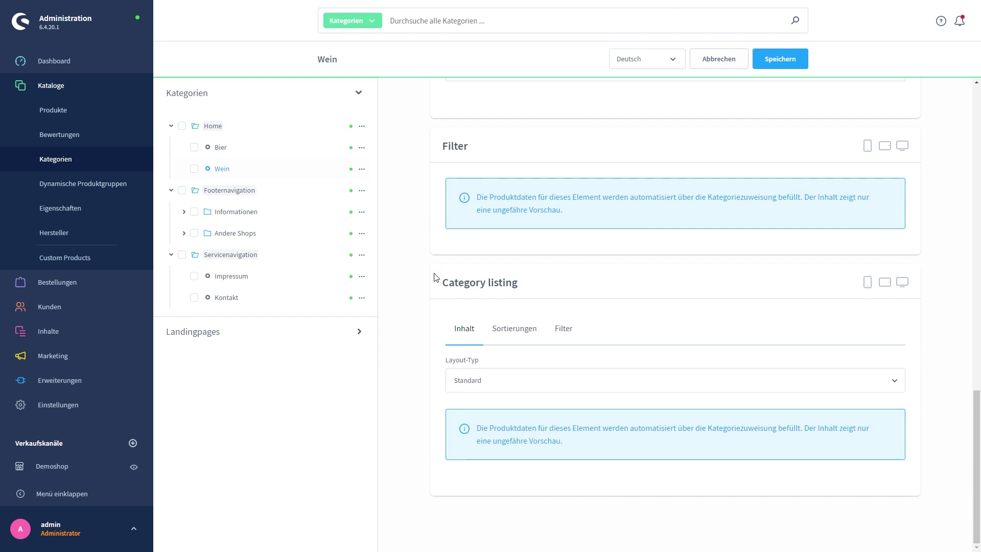
left_click(488, 388)
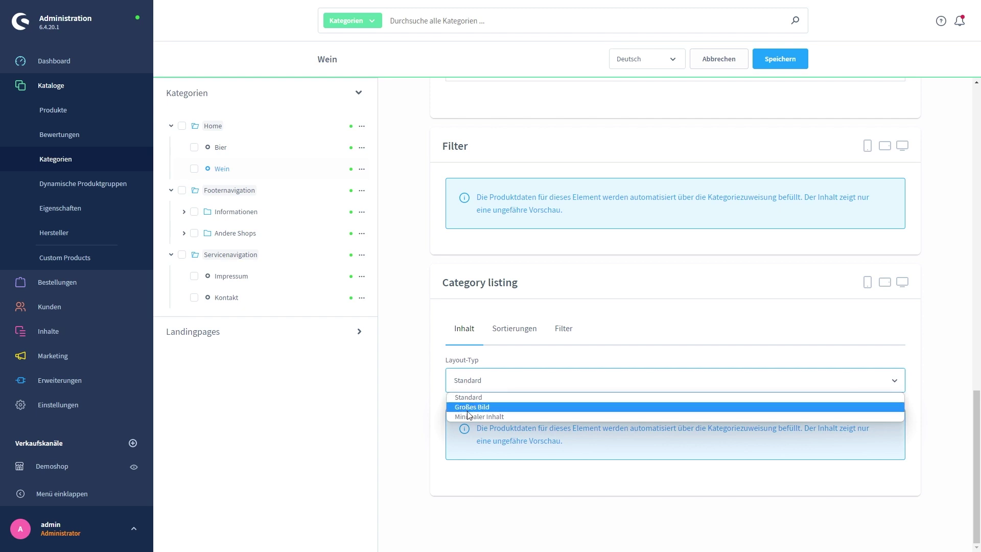
left_click(417, 347)
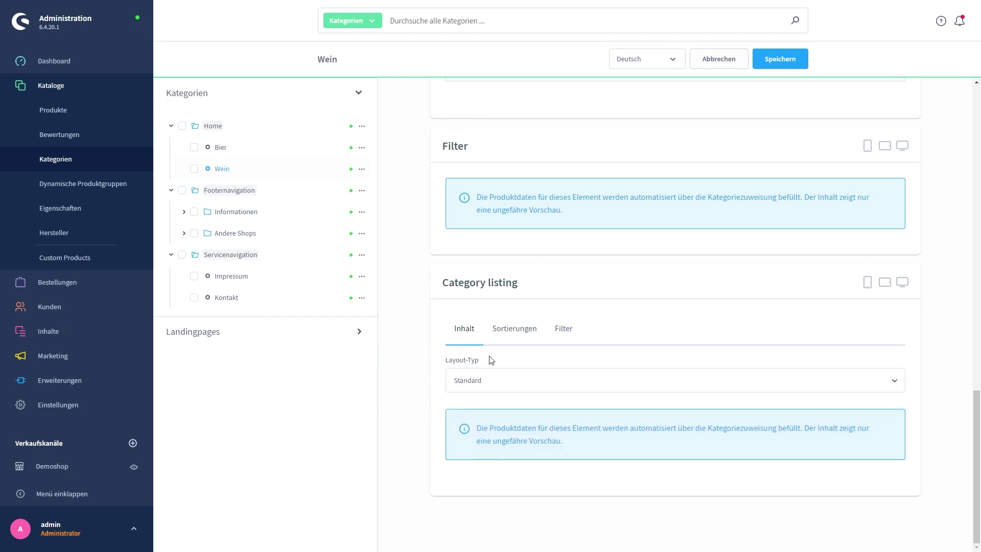
Enable Eigene Sortierungen verwenden for the Category listing and set the Standard-Sortierung to Preis aufsteigend.
left_click(505, 337)
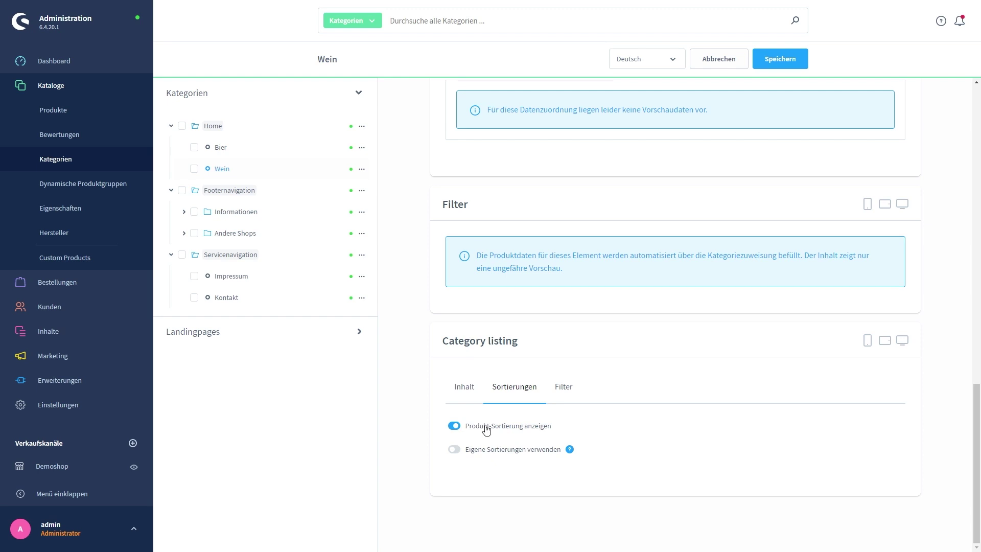
left_click(452, 450)
scroll(460, 409, "down", 2)
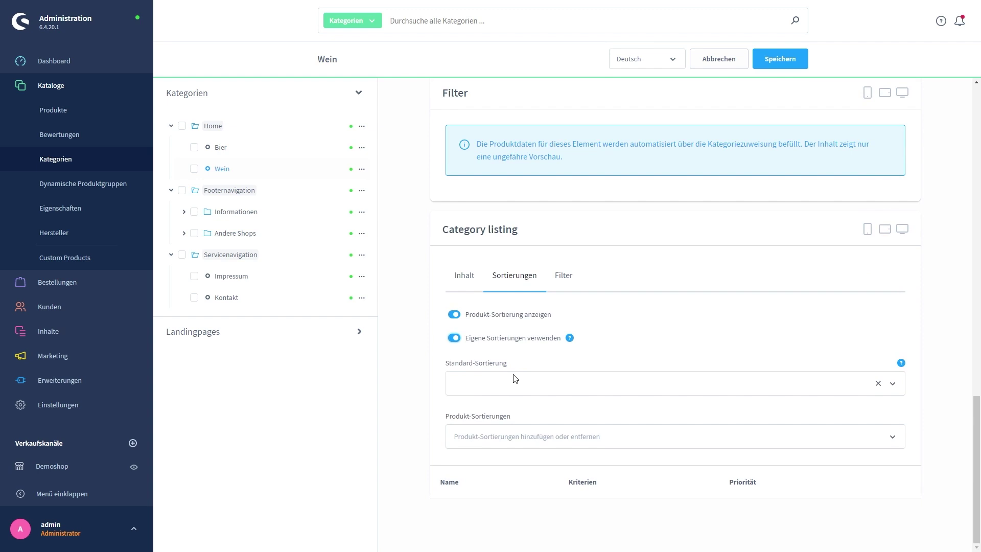
left_click(522, 383)
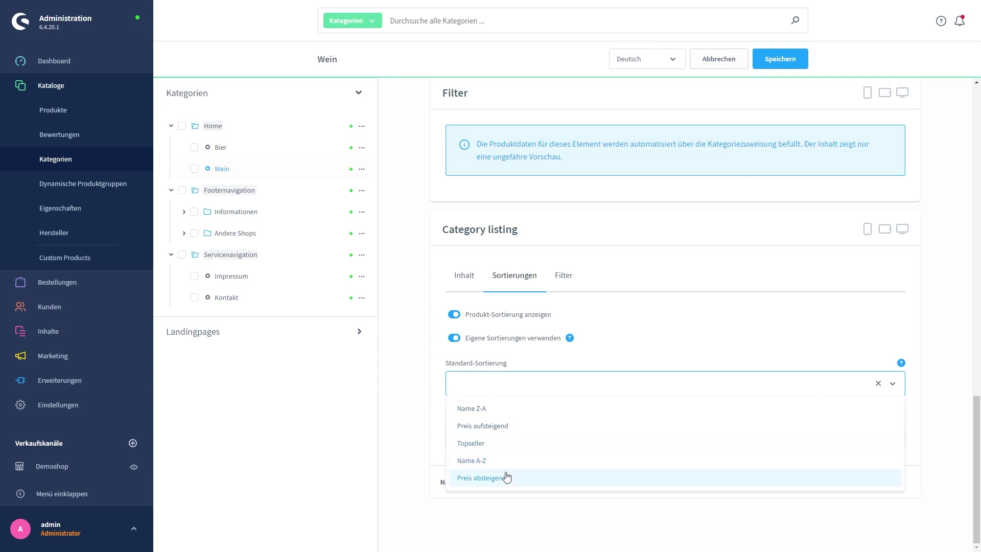
left_click(499, 428)
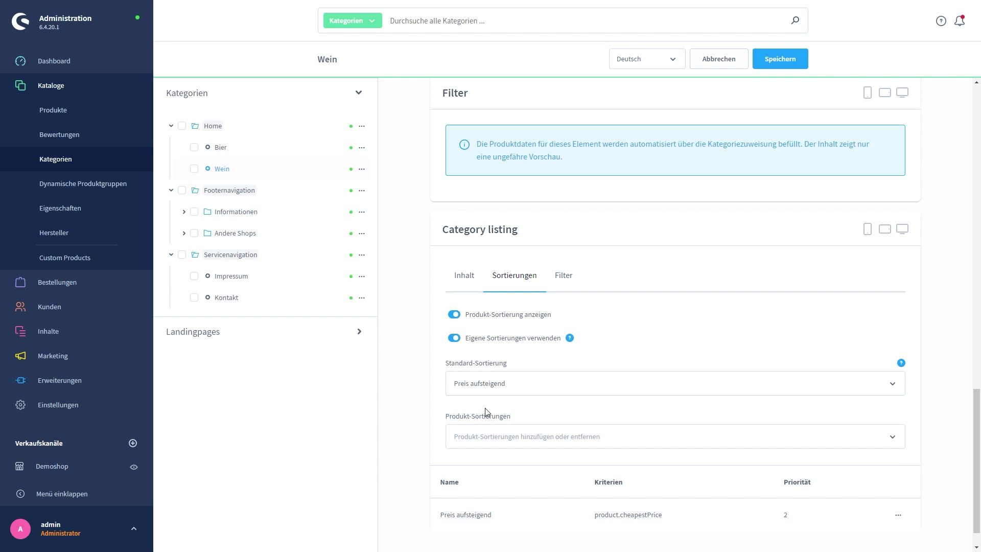
Add Name Z-A, Topseller, Name A-Z and Preis absteigend to the Category listing's Produkt-Sortierungen.
left_click(495, 431)
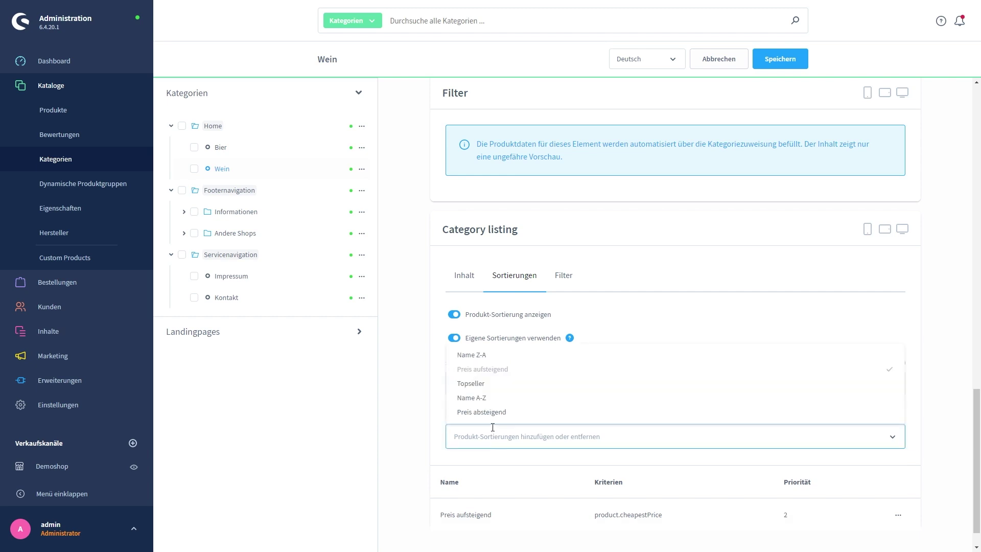
left_click(488, 356)
left_click(503, 385)
left_click(503, 398)
left_click(466, 413)
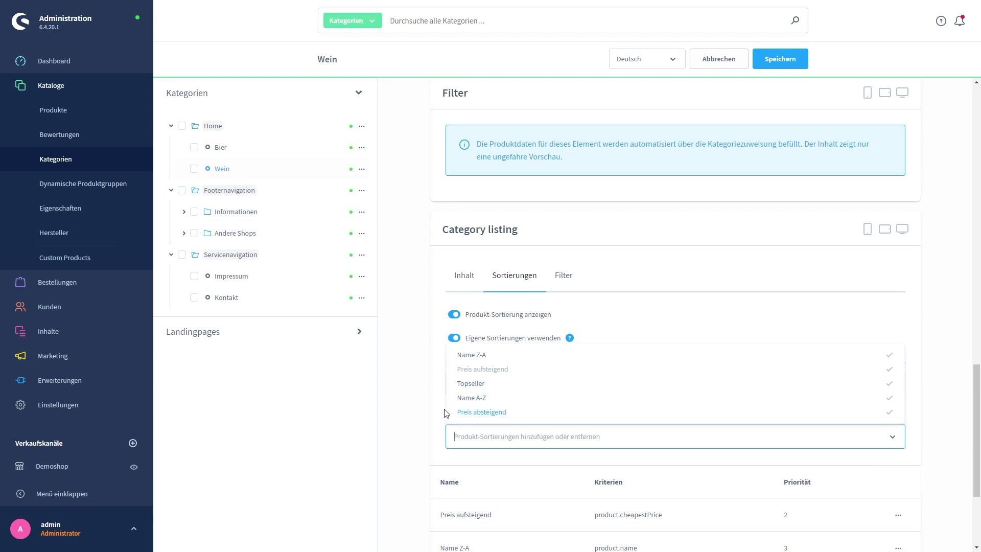
left_click(423, 393)
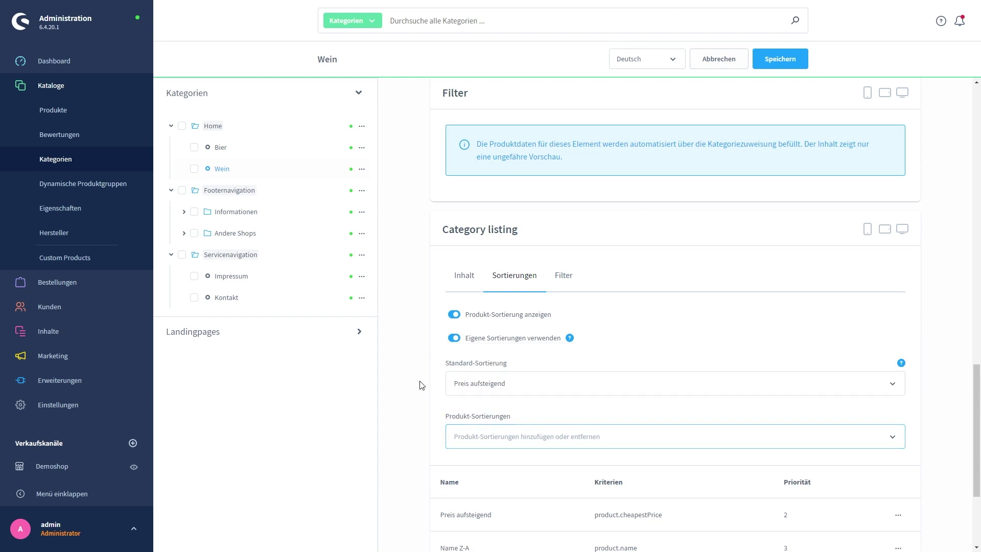
scroll(442, 391, "down", 1)
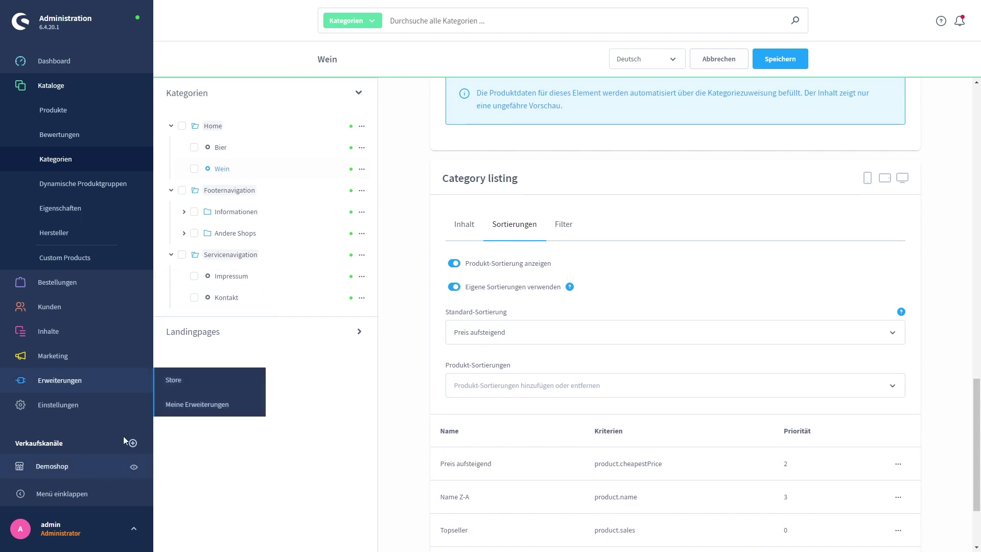
Examine the Sortier-Optionen in the shop's product settings and the form for creating one, and return to the categories overview.
left_click(79, 405)
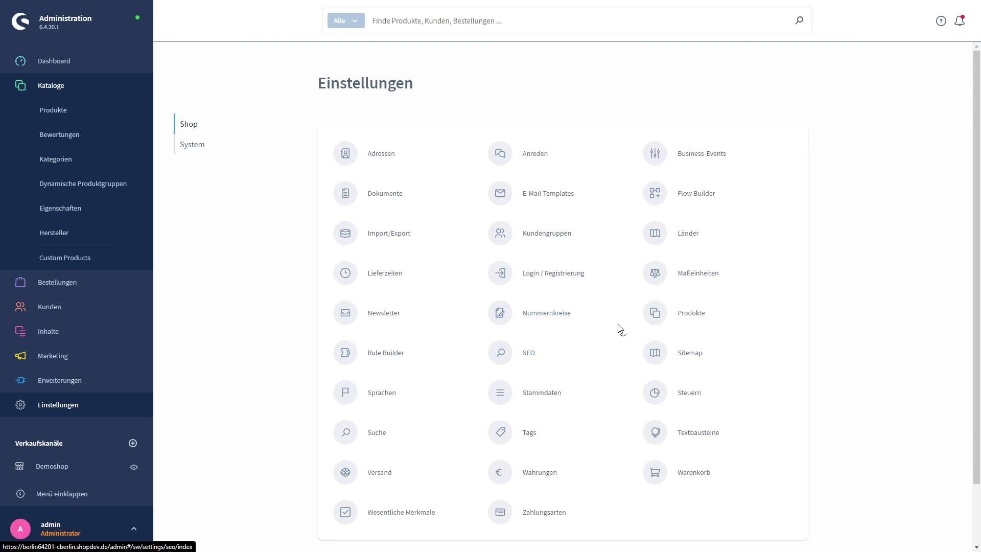
left_click(691, 314)
scroll(361, 302, "down", 10)
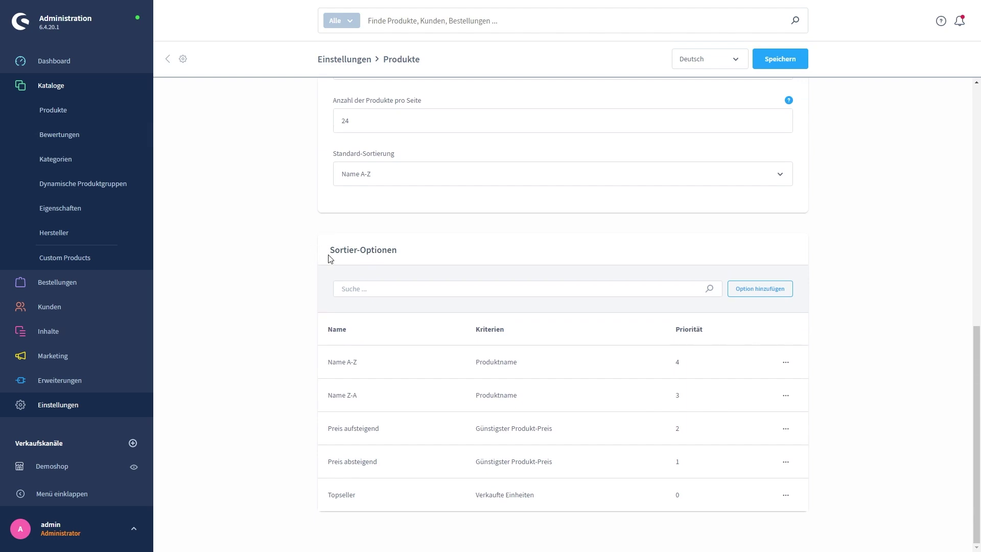
left_click_drag(329, 255, 438, 254)
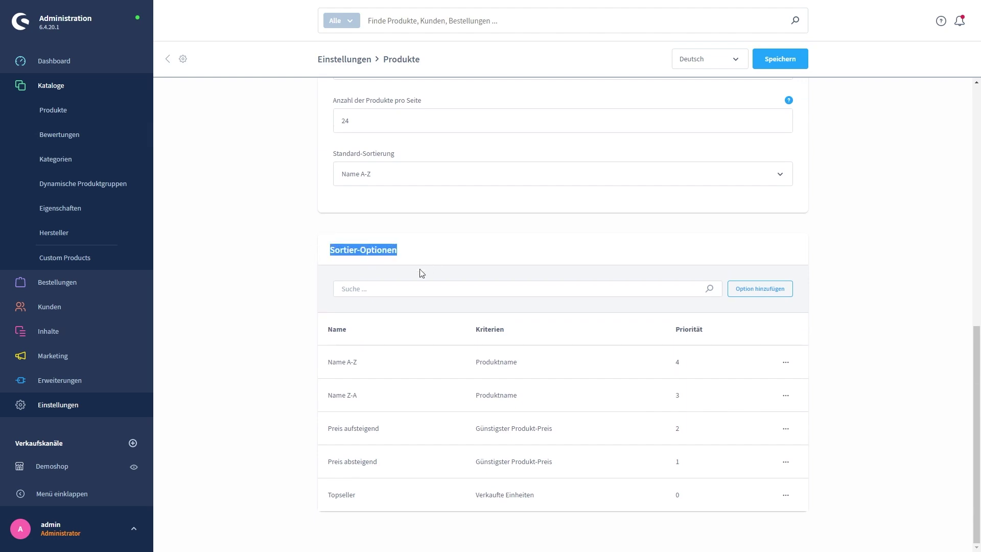
left_click(738, 293)
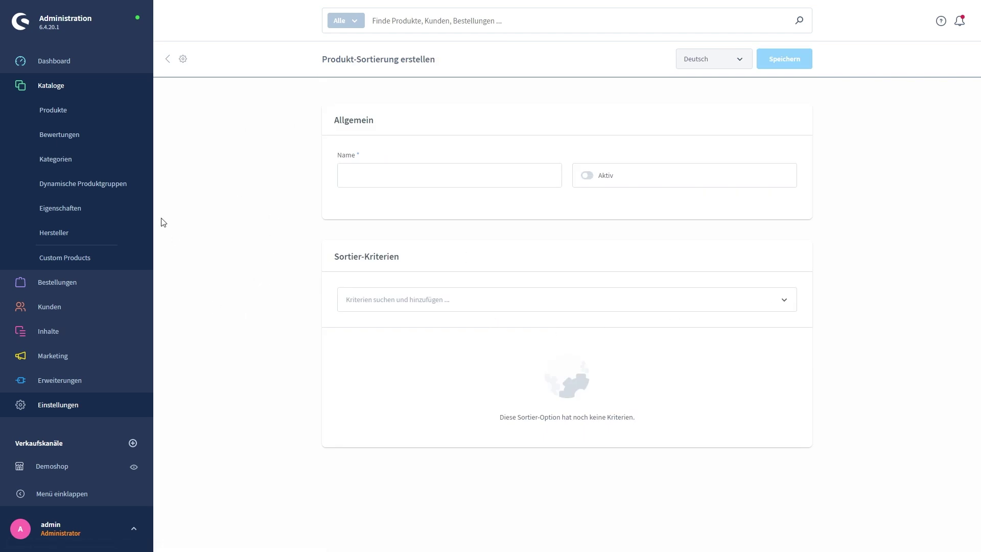
left_click(69, 163)
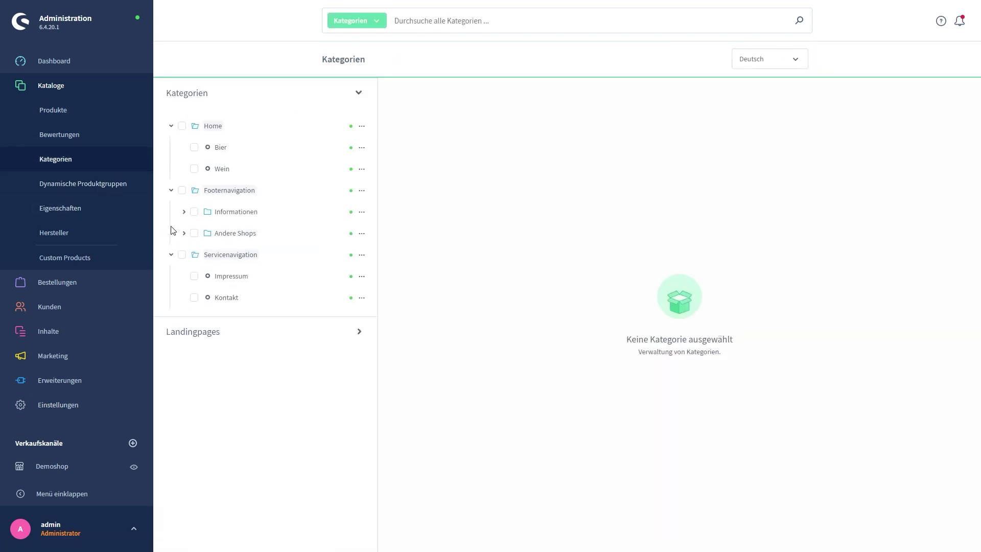
Open the Wein category's layout and examine the Category listing's sorting and filter settings, including the filterable product properties.
left_click(236, 169)
left_click(560, 117)
scroll(511, 286, "down", 14)
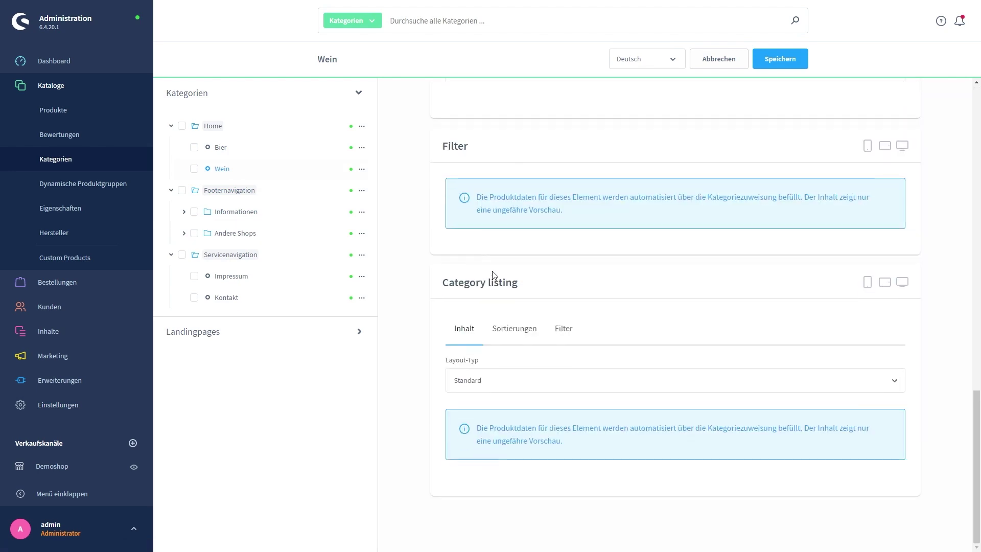
left_click(508, 328)
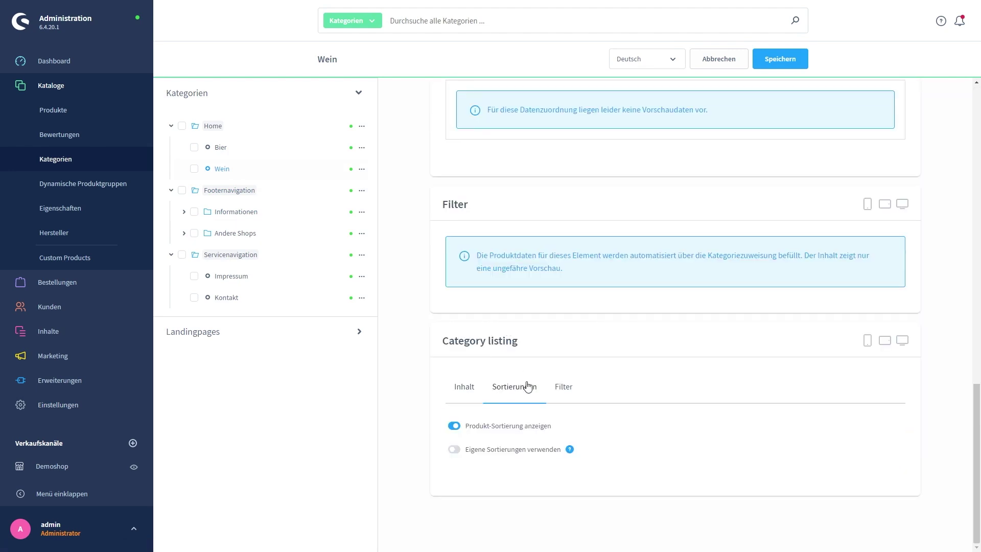
left_click(564, 388)
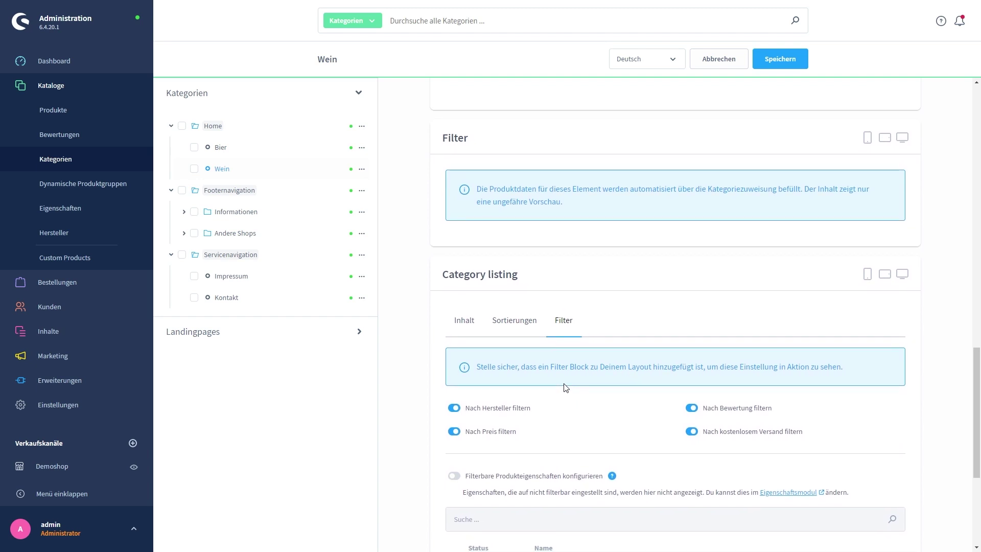
scroll(606, 387, "down", 1)
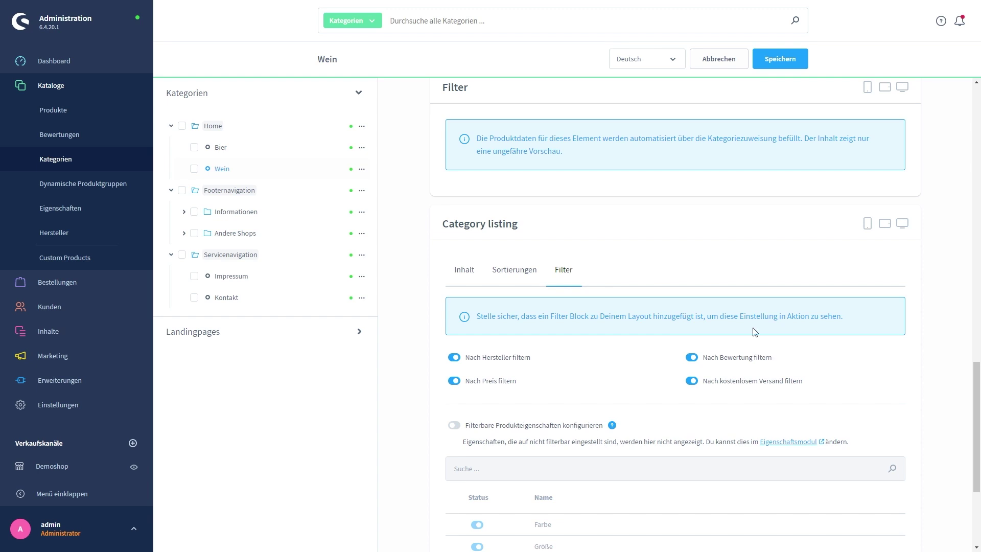
scroll(649, 332, "down", 2)
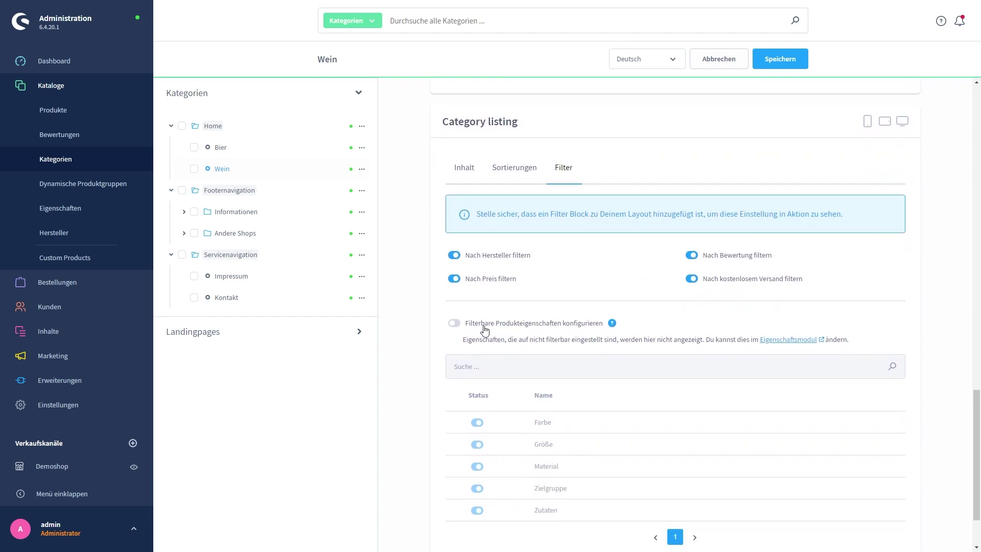
Try out Filterbare Produkteigenschaften konfigurieren for the Category listing and switch it off again.
left_click(454, 322)
scroll(455, 312, "down", 1)
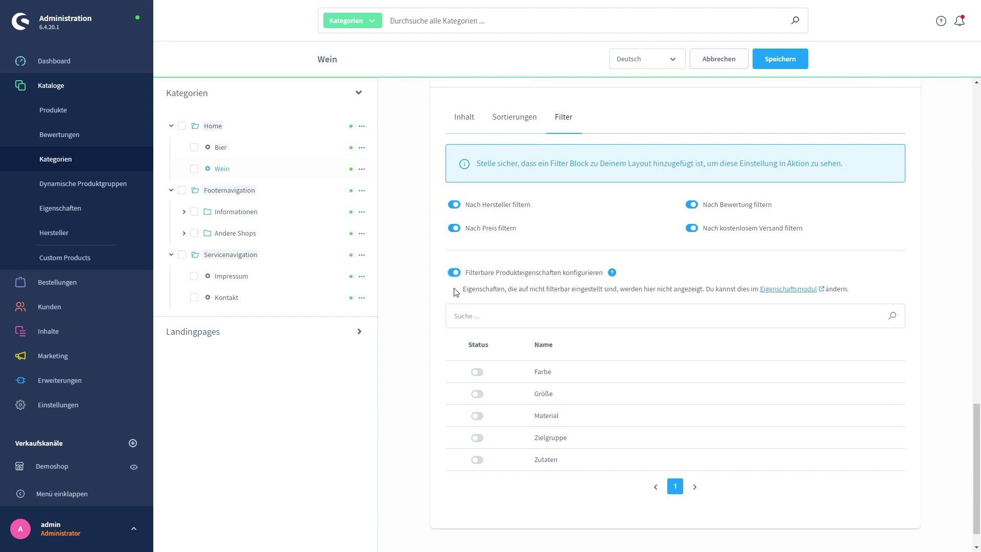
scroll(486, 346, "up", 1)
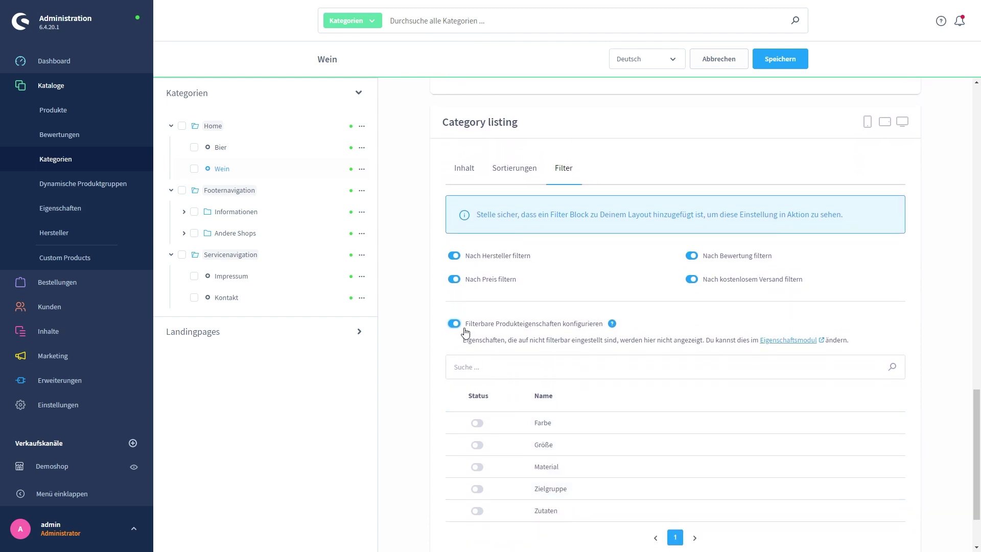
left_click(454, 324)
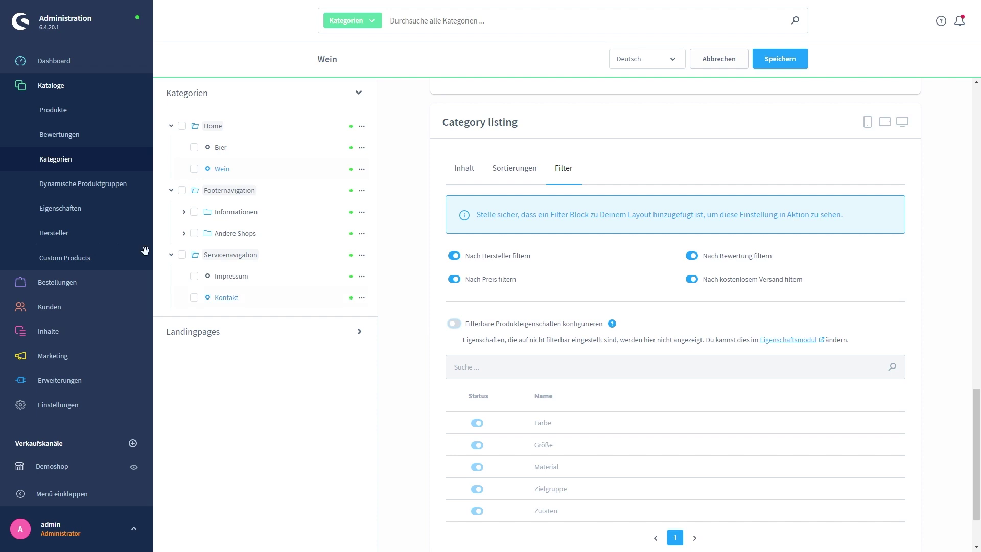
Save the Wein category.
scroll(350, 335, "up", 10)
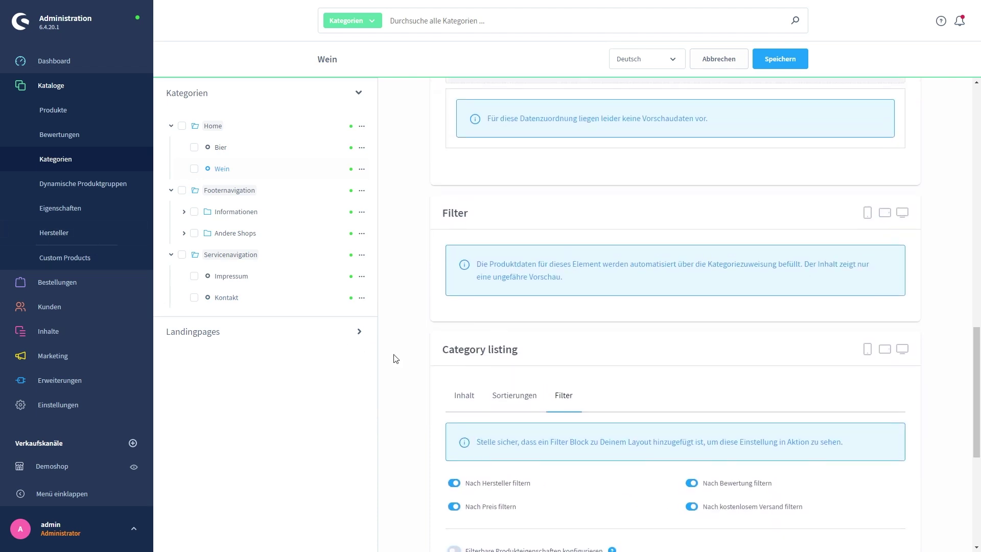
scroll(312, 326, "up", 7)
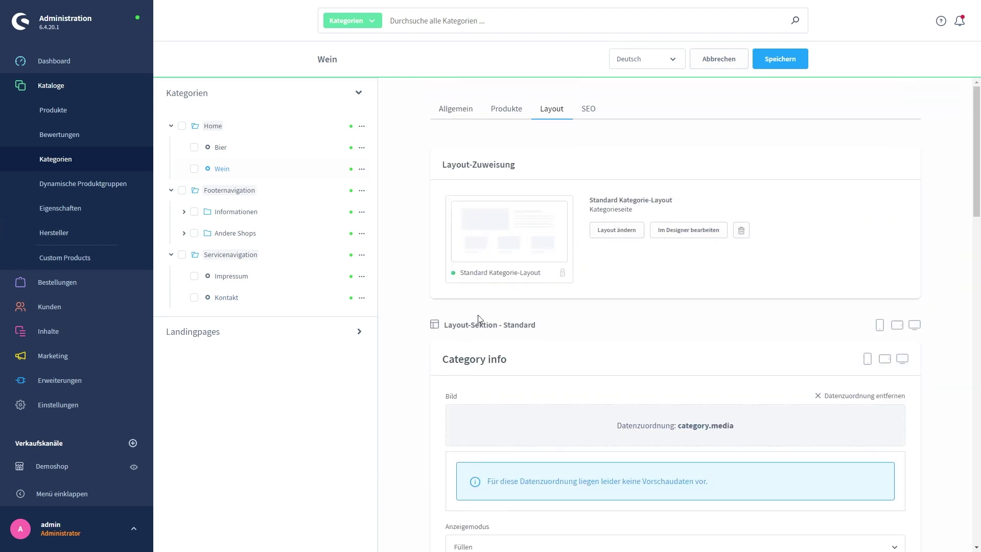
left_click(783, 65)
Examine the Wein category's SEO settings: Meta-Titel, Beschreibung, Schlüsselwörter and the SEO-URLs section.
left_click(590, 110)
left_click_drag(435, 163, 500, 166)
left_click(499, 167)
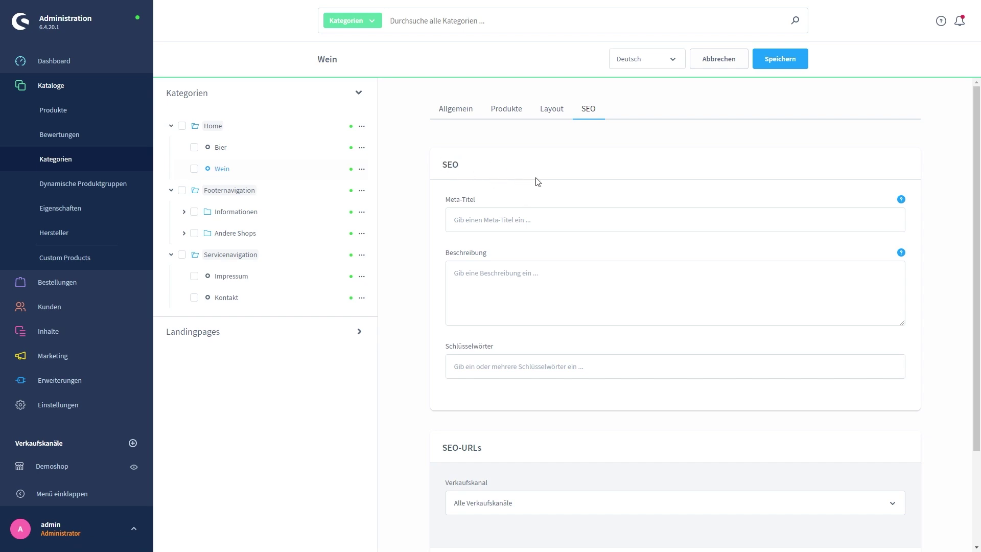
left_click(492, 280)
left_click(494, 368)
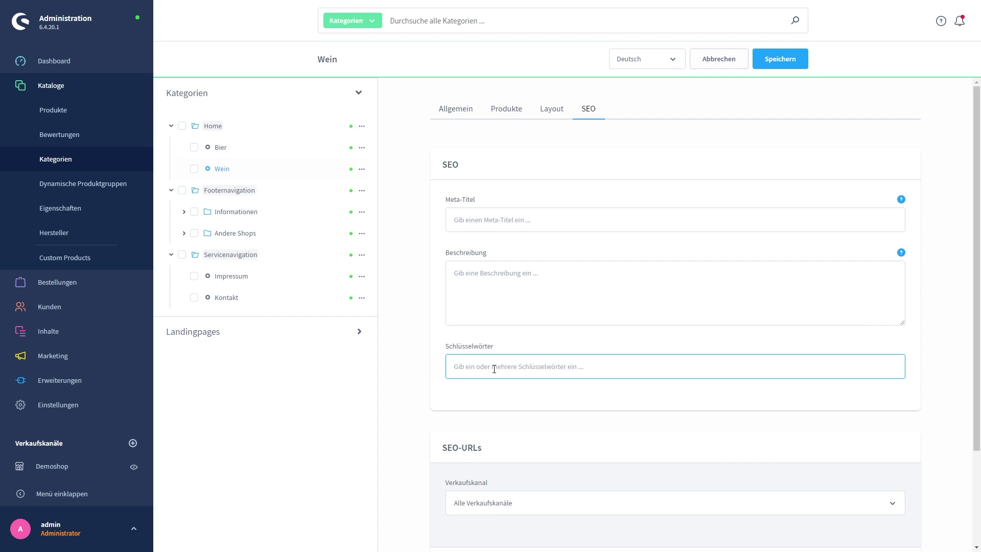
left_click(434, 332)
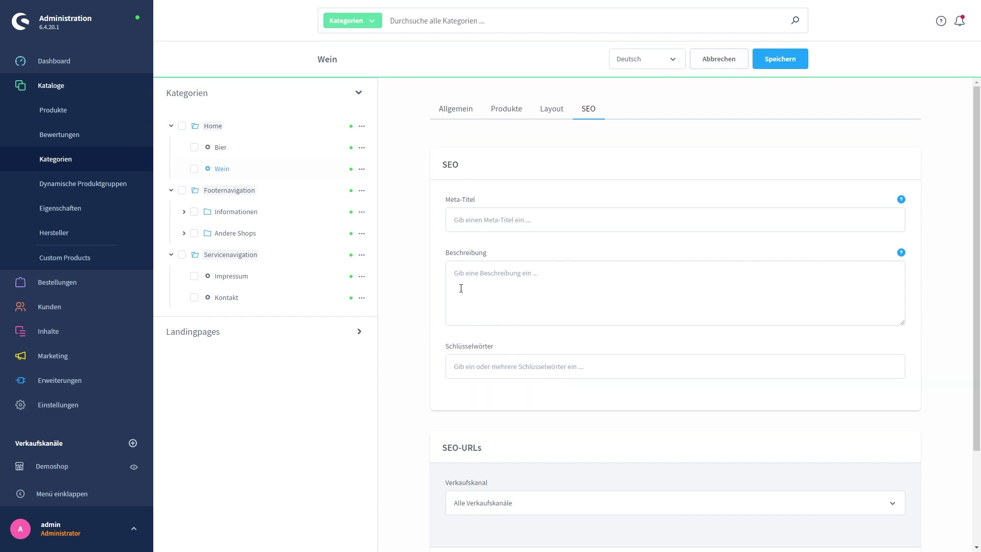
scroll(415, 277, "down", 1)
scroll(414, 276, "down", 2)
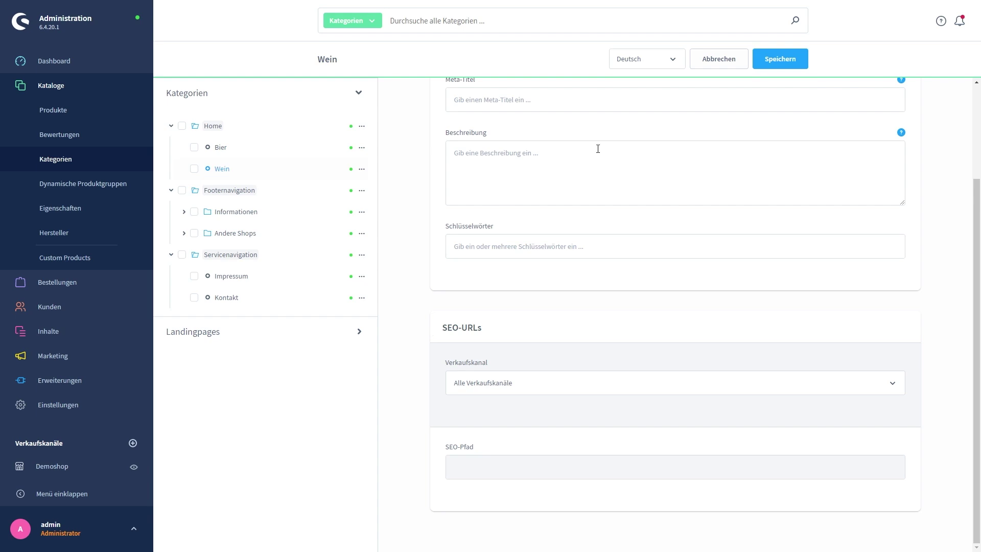
Select Demoshop as the Verkaufskanal for the Wein category's SEO-URLs and open its SEO-Pfad for editing.
left_click(512, 382)
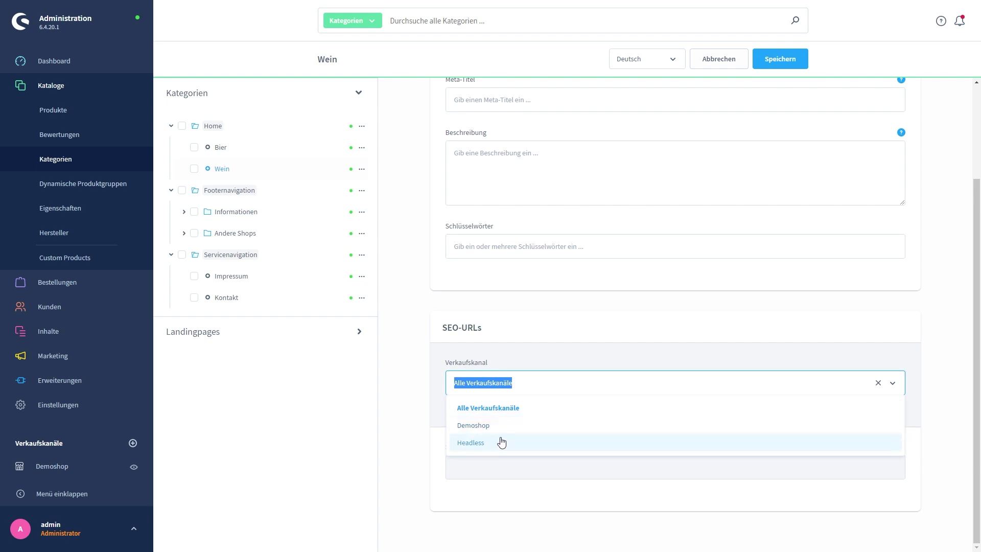
left_click(515, 435)
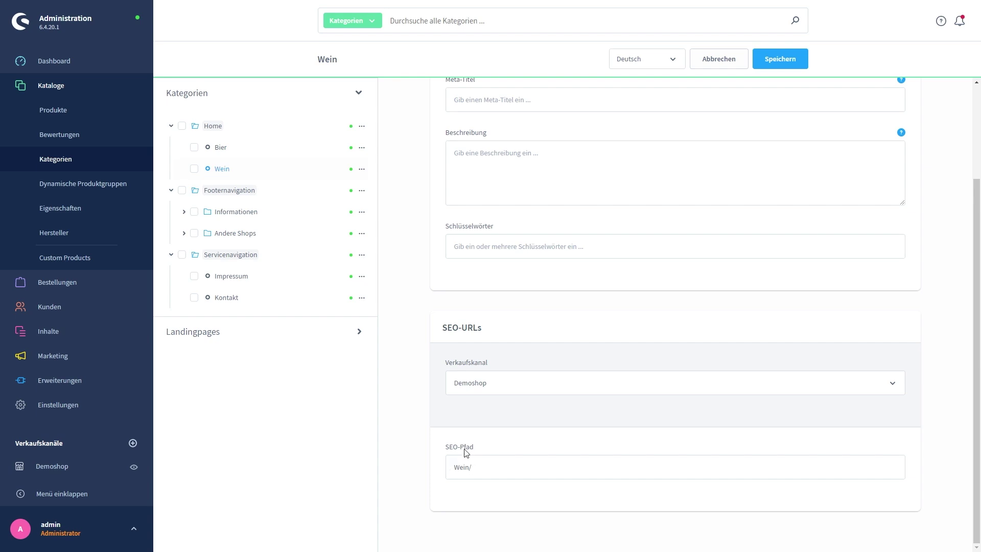
left_click_drag(452, 466, 481, 466)
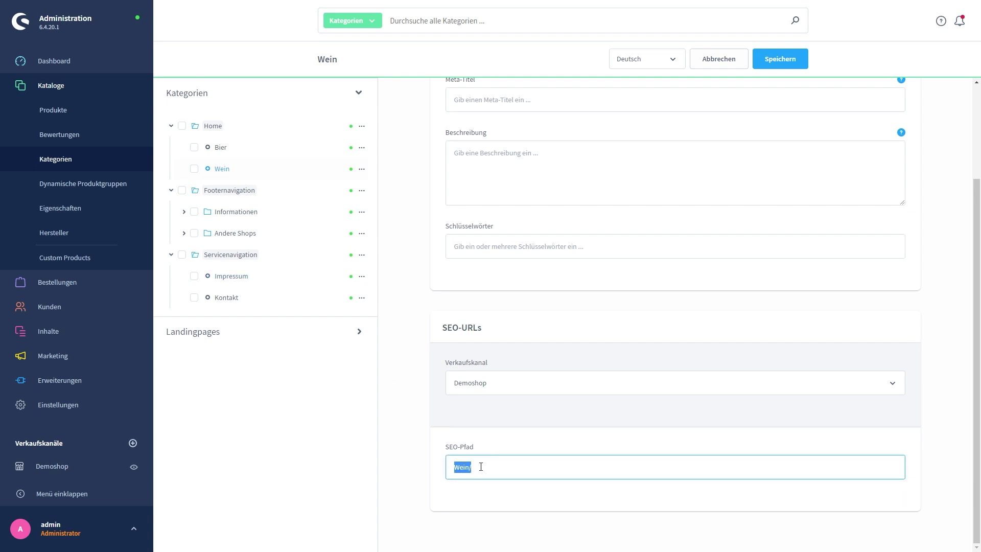
left_click(452, 465)
left_click(464, 428)
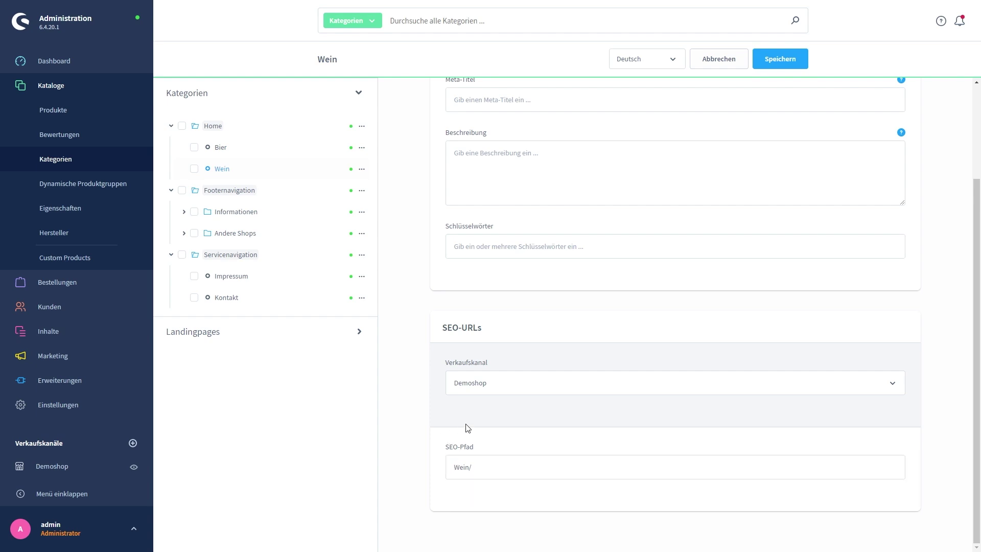
left_click(470, 469)
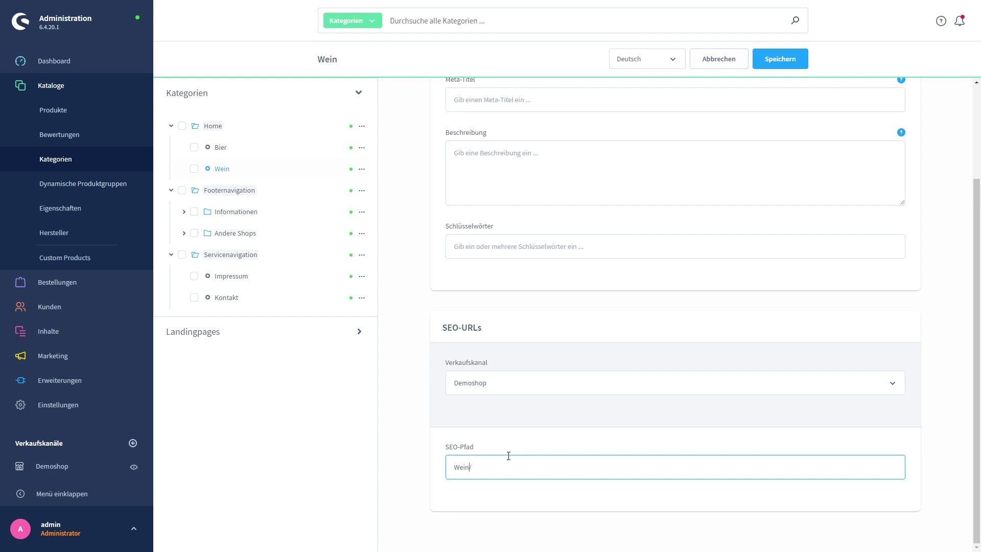